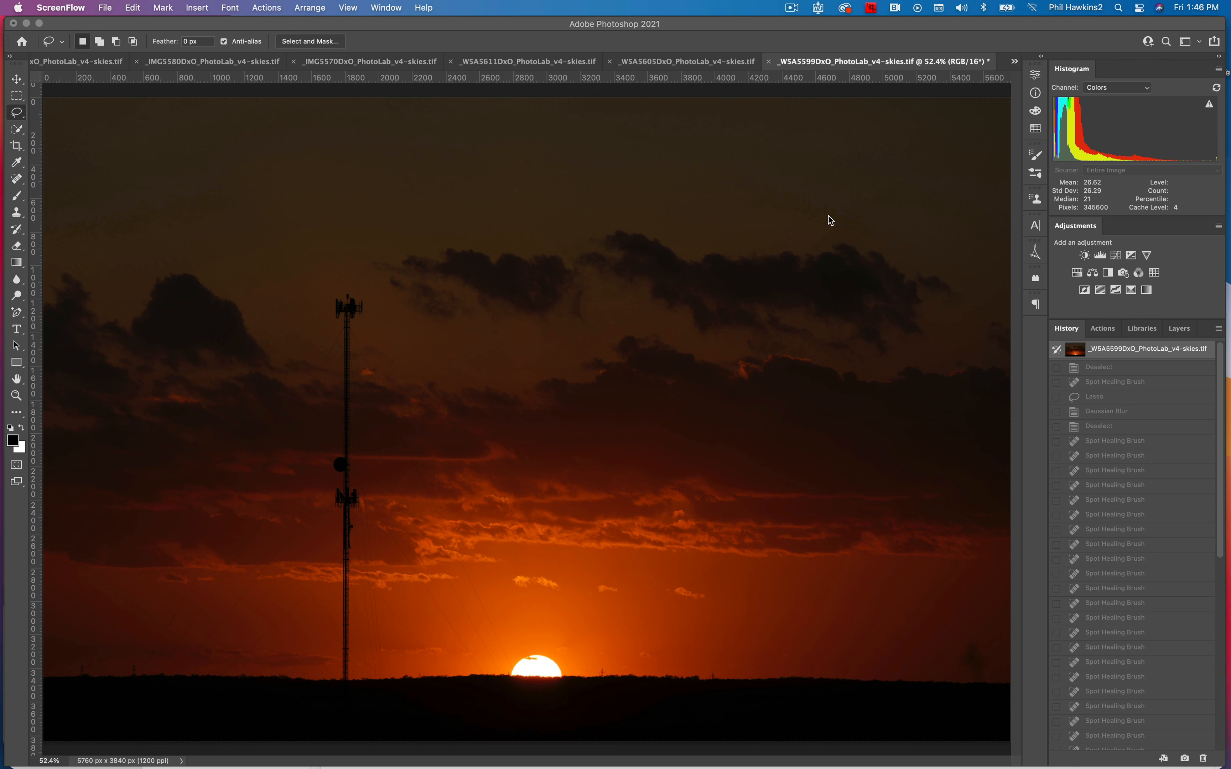
Heal a small spot in the sky just above the radio tower with the Spot Healing Brush
{"action": "left_click", "coordinate": [17, 181]}
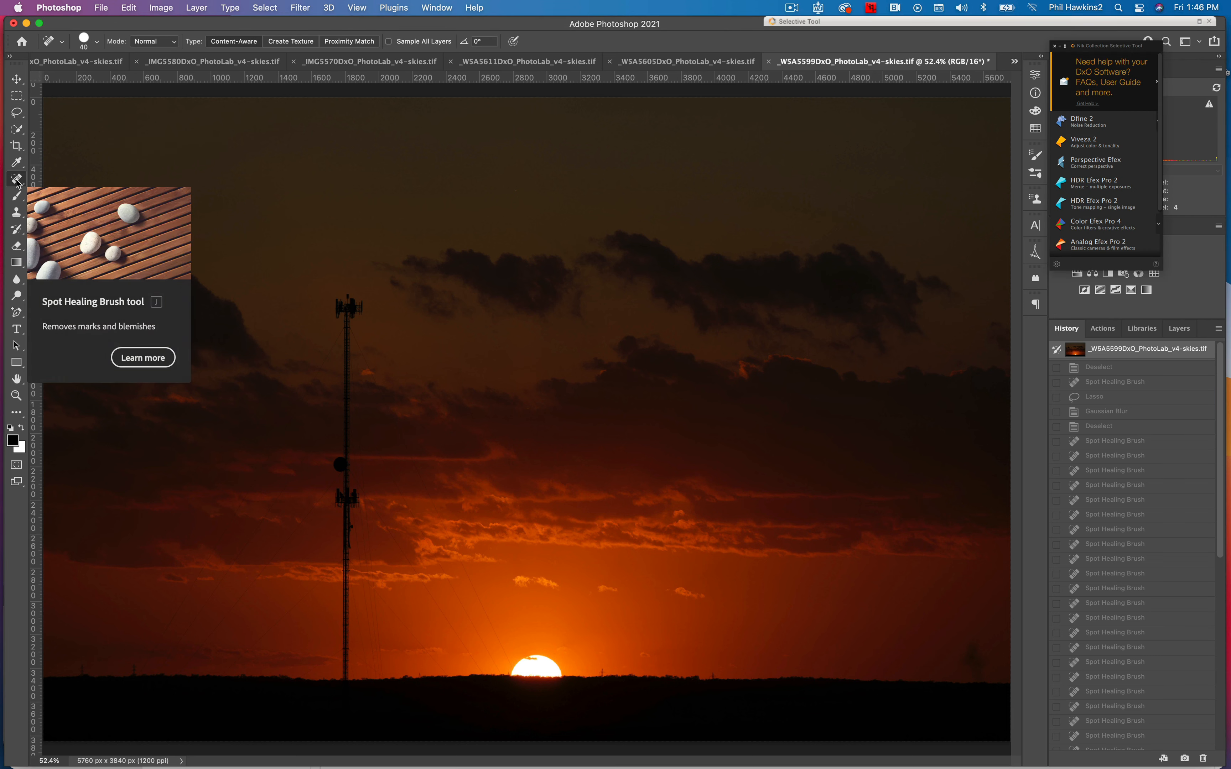
{"action": "left_click", "coordinate": [366, 240]}
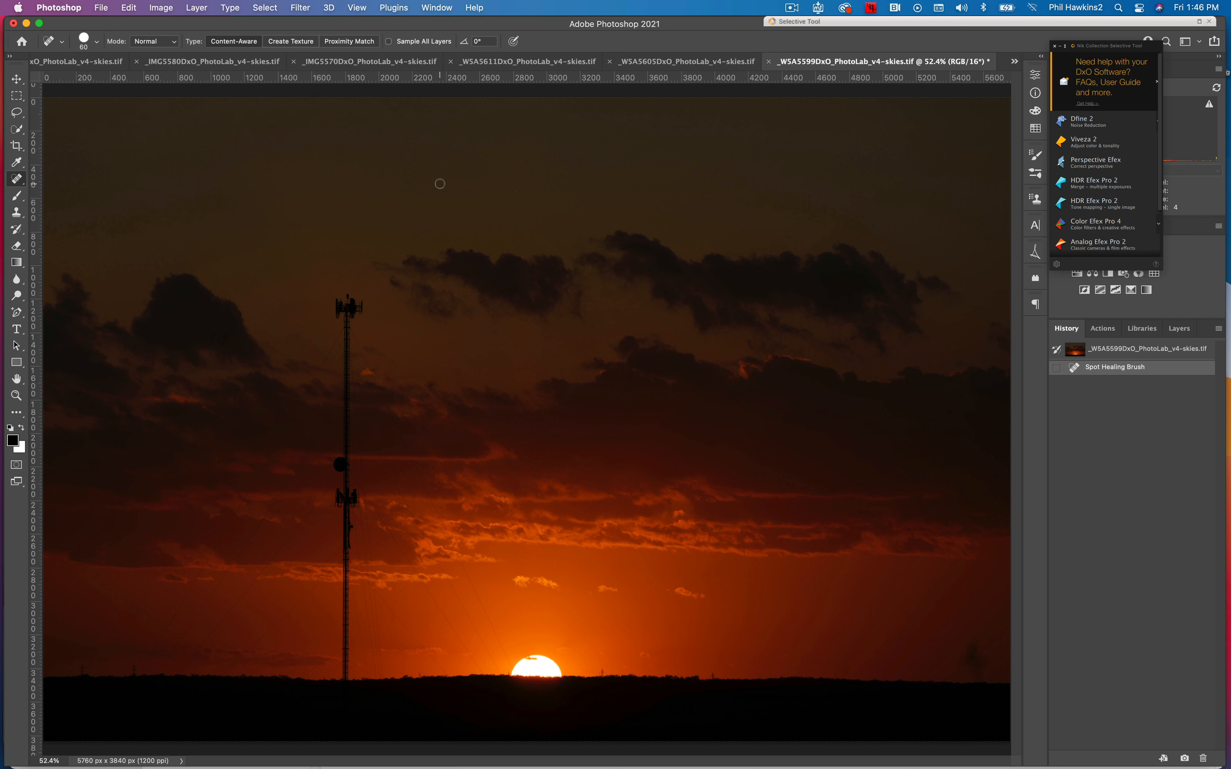
Try to remove the whole radio tower in one stroke with a 300-pixel Spot Healing Brush, and undo the stroke
{"action": "key", "text": "bracketright"}
{"action": "key", "text": "bracketright"}
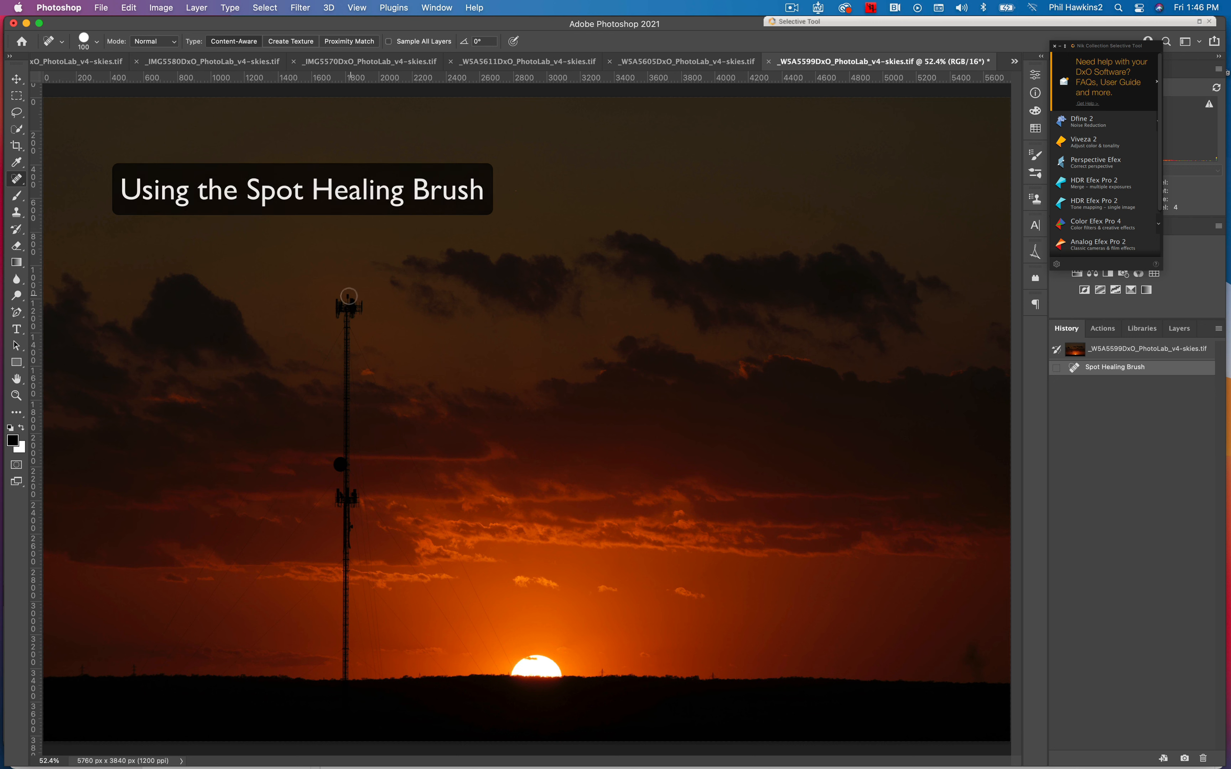
{"action": "left_click", "coordinate": [345, 273]}
{"action": "key", "text": "bracketright"}
{"action": "key", "text": "bracketright"}
{"action": "key", "text": "bracketright"}
{"action": "key", "text": "bracketright"}
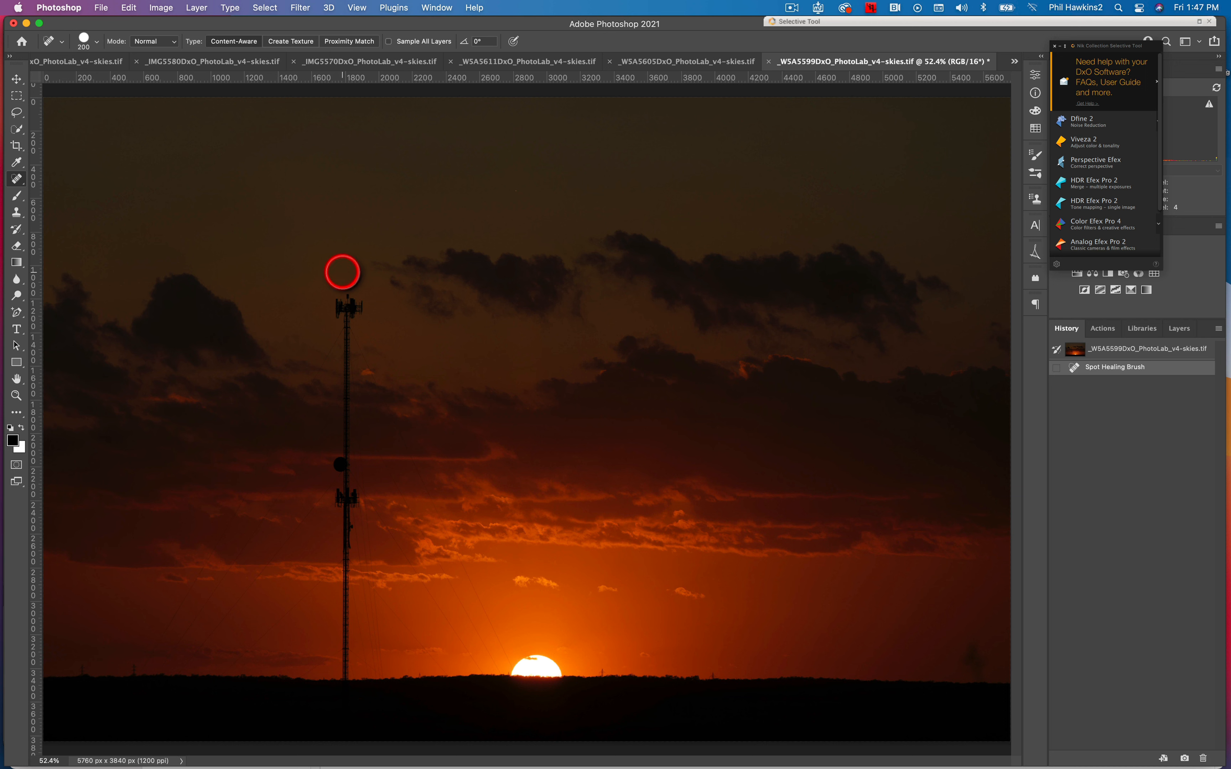
{"action": "key", "text": "bracketright"}
{"action": "key", "text": "bracketright"}
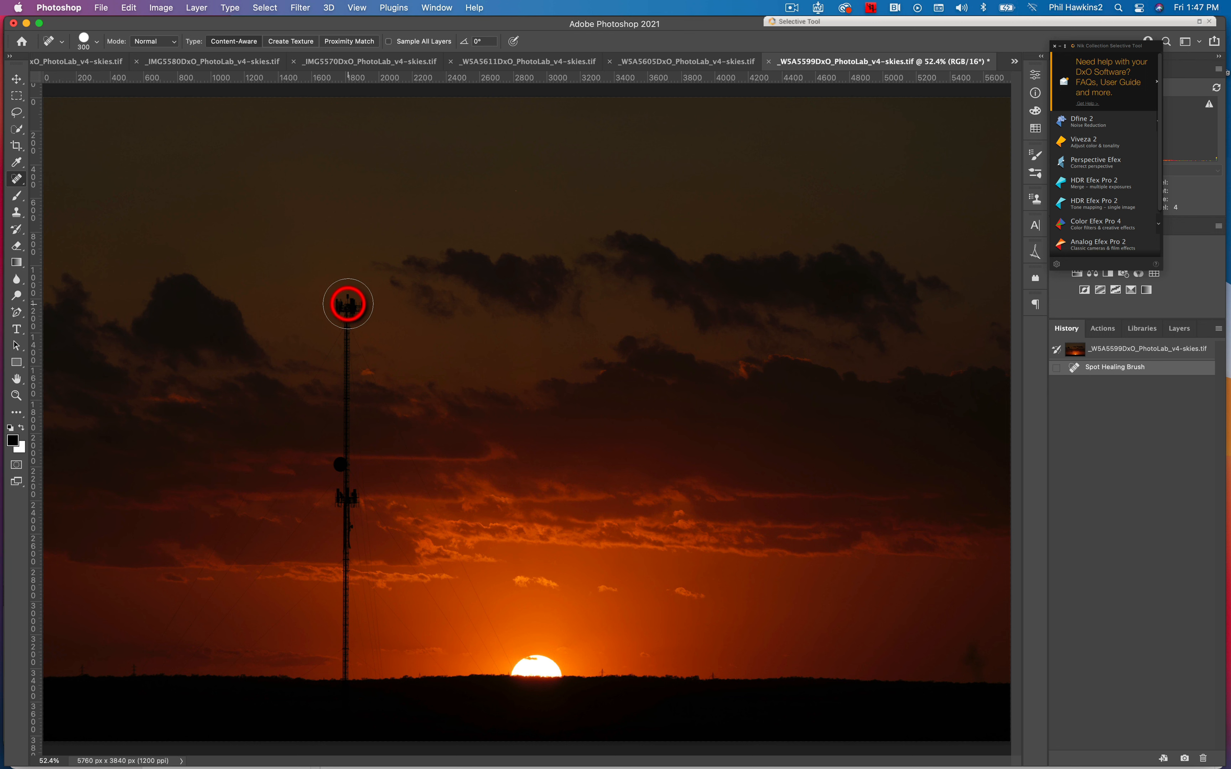
{"action": "left_click", "coordinate": [348, 303]}
{"action": "left_click_drag", "start_coordinate": [348, 304], "coordinate": [347, 666]}
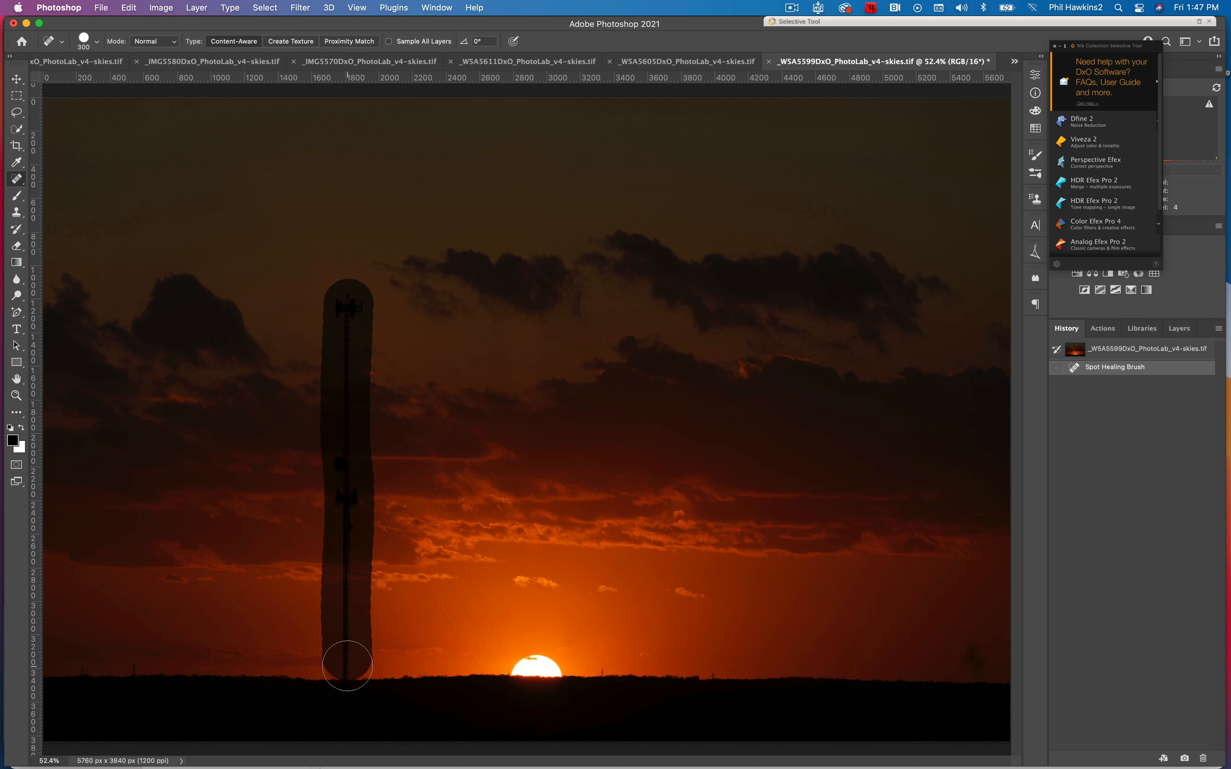
{"action": "left_click_drag", "start_coordinate": [348, 666], "coordinate": [347, 666]}
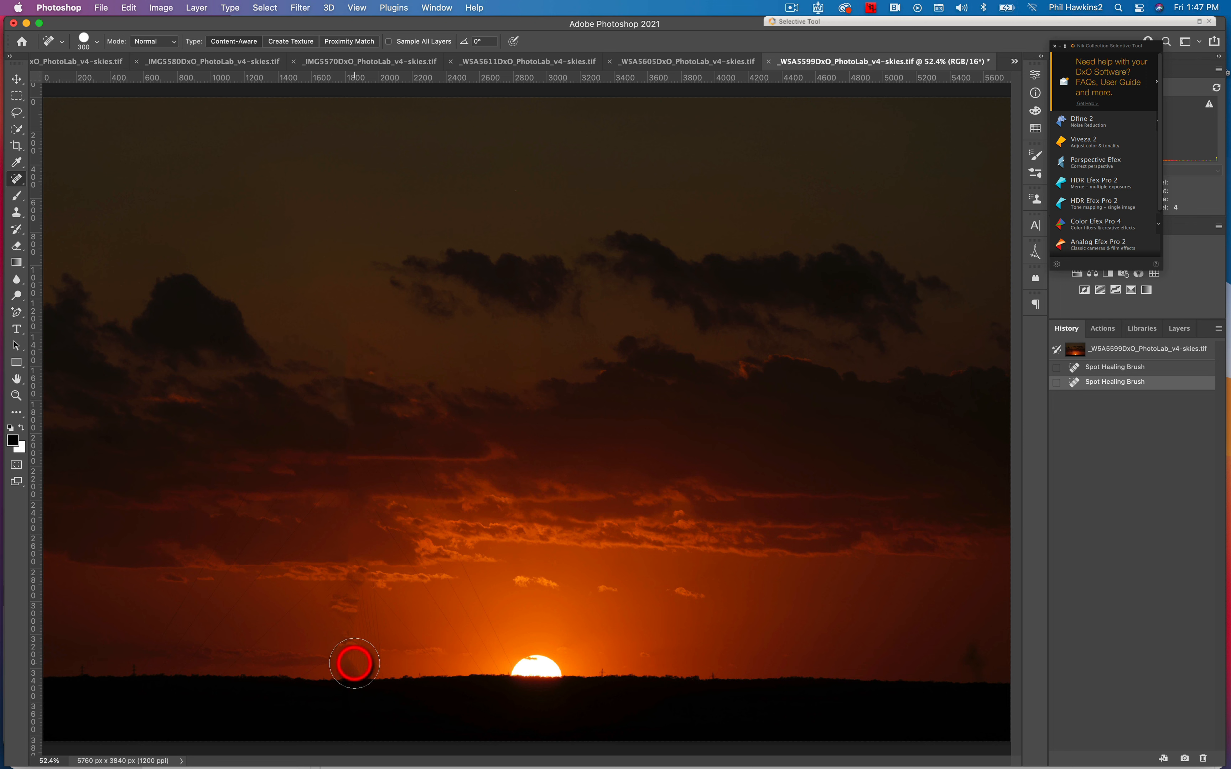
{"action": "key", "text": "super+z"}
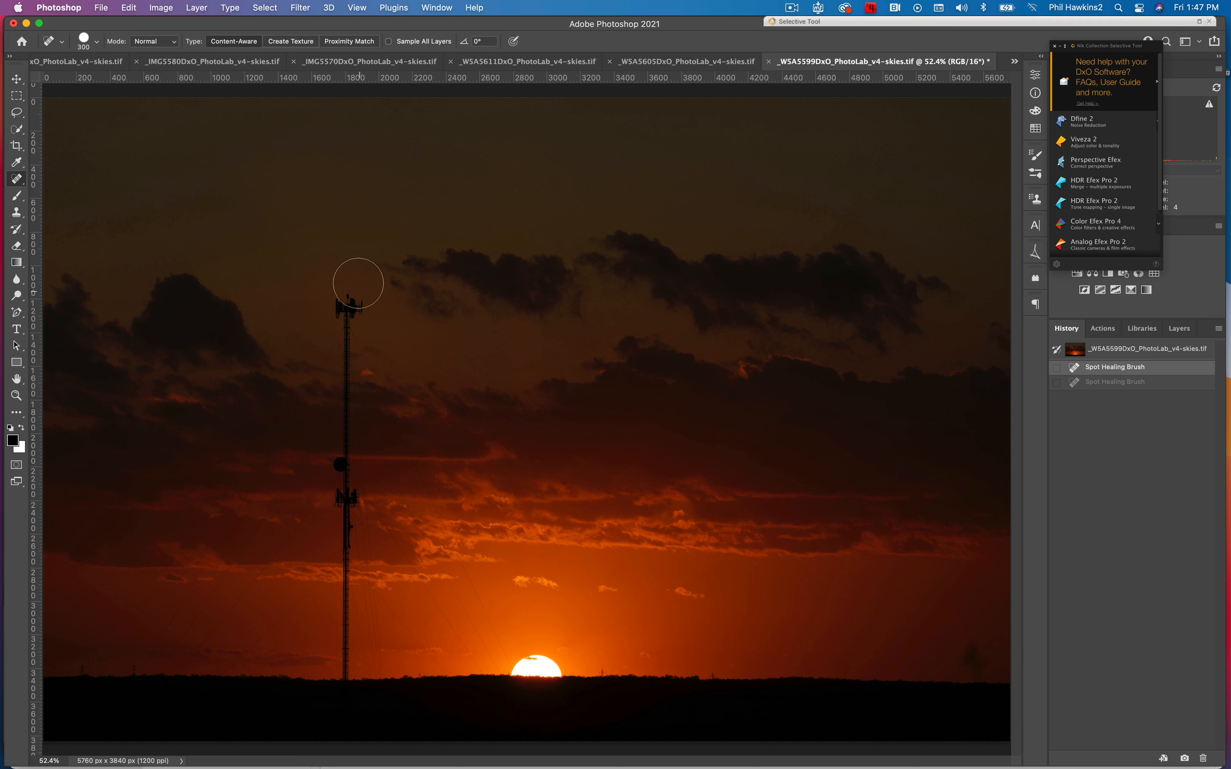
Reduce the brush to 100 pixels and heal away the radio tower from its top down to the horizon
{"action": "key", "text": "bracketleft"}
{"action": "key", "text": "bracketleft"}
{"action": "key", "text": "bracketleft"}
{"action": "key", "text": "bracketleft"}
{"action": "key", "text": "bracketleft"}
{"action": "key", "text": "bracketleft"}
{"action": "mouse_move", "coordinate": [335, 301]}
{"action": "left_mouse_down"}
{"action": "mouse_move", "coordinate": [354, 316]}
{"action": "mouse_move", "coordinate": [335, 313]}
{"action": "mouse_move", "coordinate": [347, 315]}
{"action": "mouse_move", "coordinate": [336, 464]}
{"action": "mouse_move", "coordinate": [351, 466]}
{"action": "mouse_move", "coordinate": [339, 494]}
{"action": "mouse_move", "coordinate": [360, 496]}
{"action": "mouse_move", "coordinate": [337, 505]}
{"action": "mouse_move", "coordinate": [342, 688]}
{"action": "left_mouse_up"}
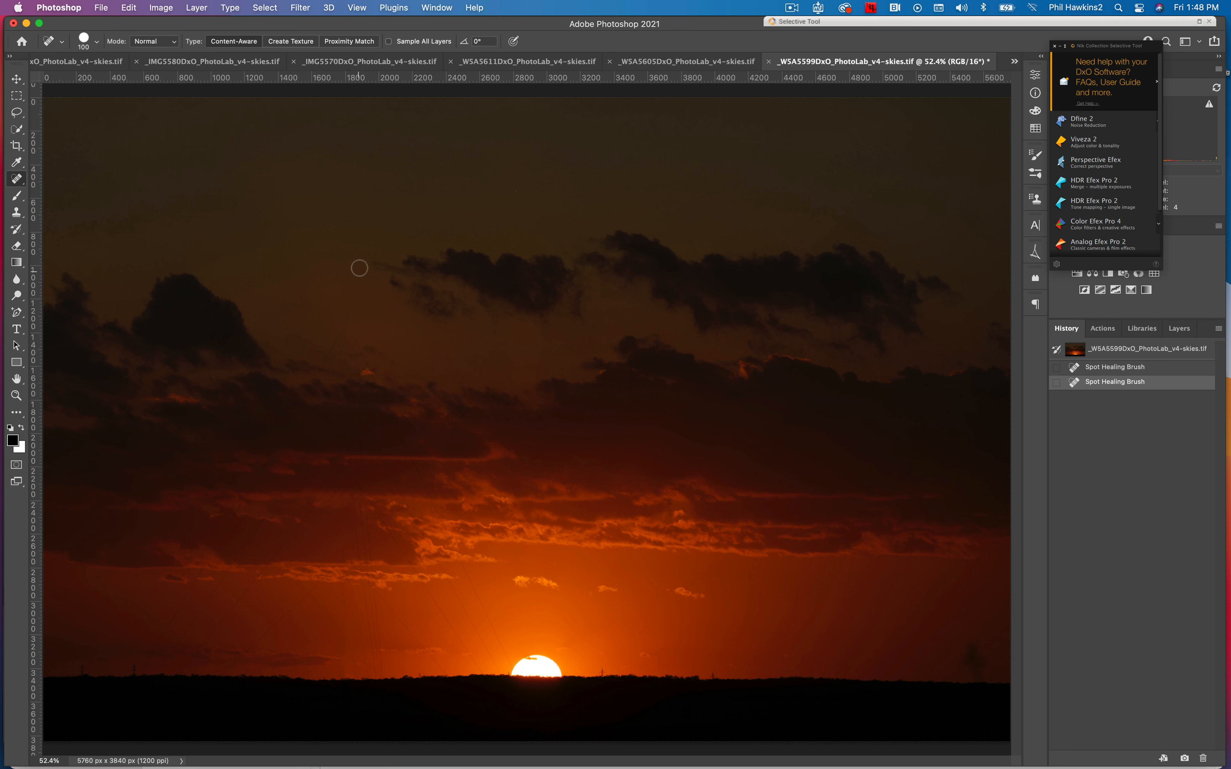
Lasso the blemished patch of sky where the tower's top stood, apply a 24.7-pixel Gaussian Blur, and deselect it
{"action": "key", "text": "super+1"}
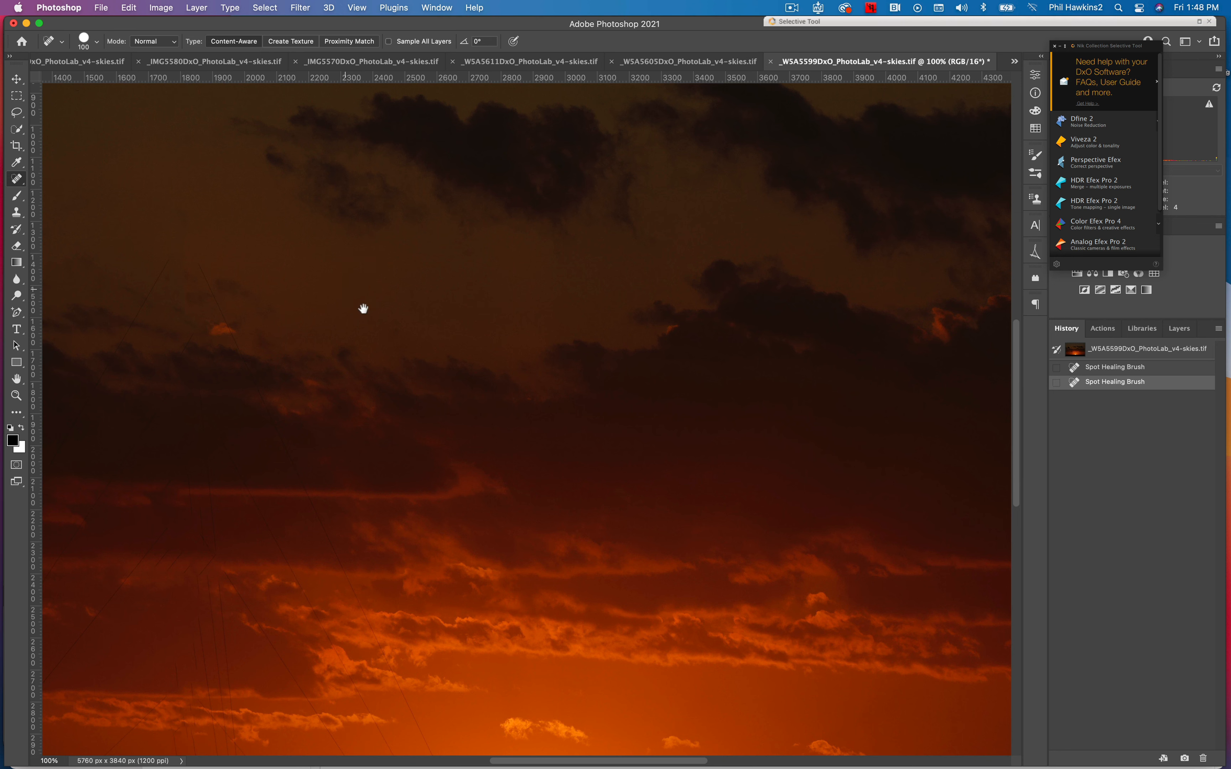
{"action": "left_click_drag", "start_coordinate": [365, 308], "coordinate": [579, 470]}
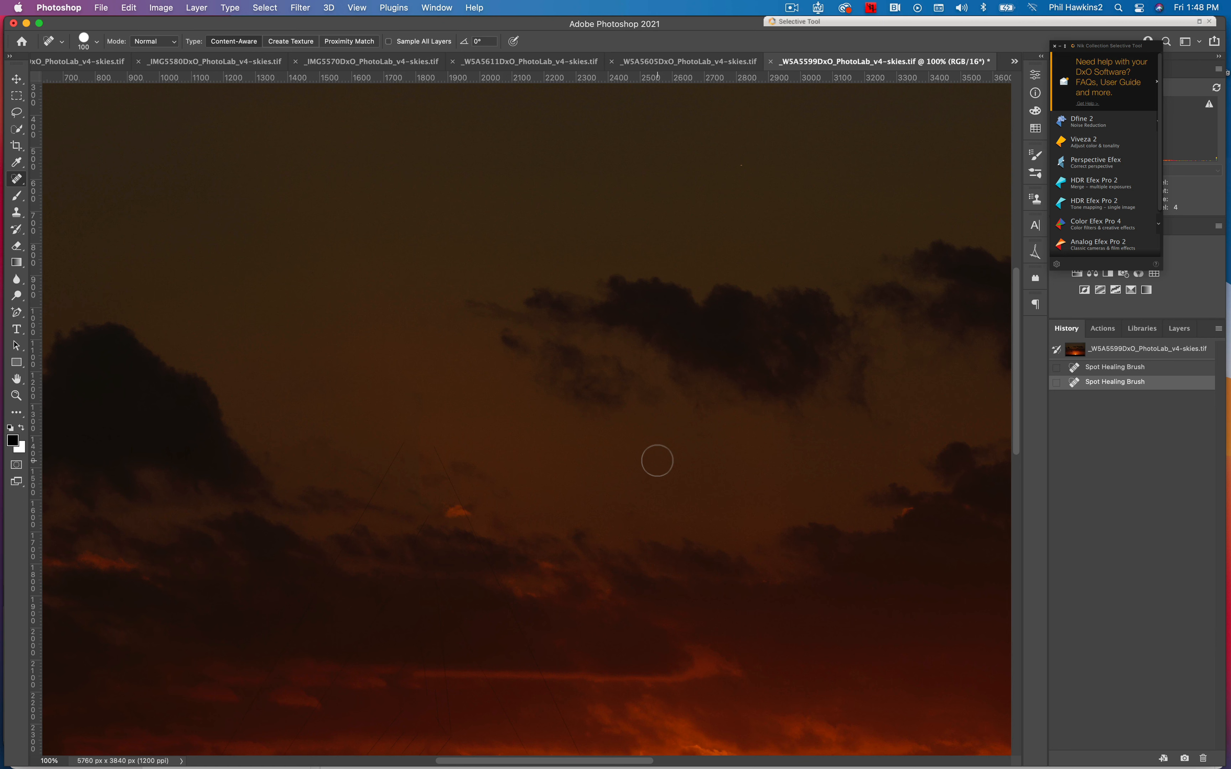
{"action": "left_click", "coordinate": [17, 113]}
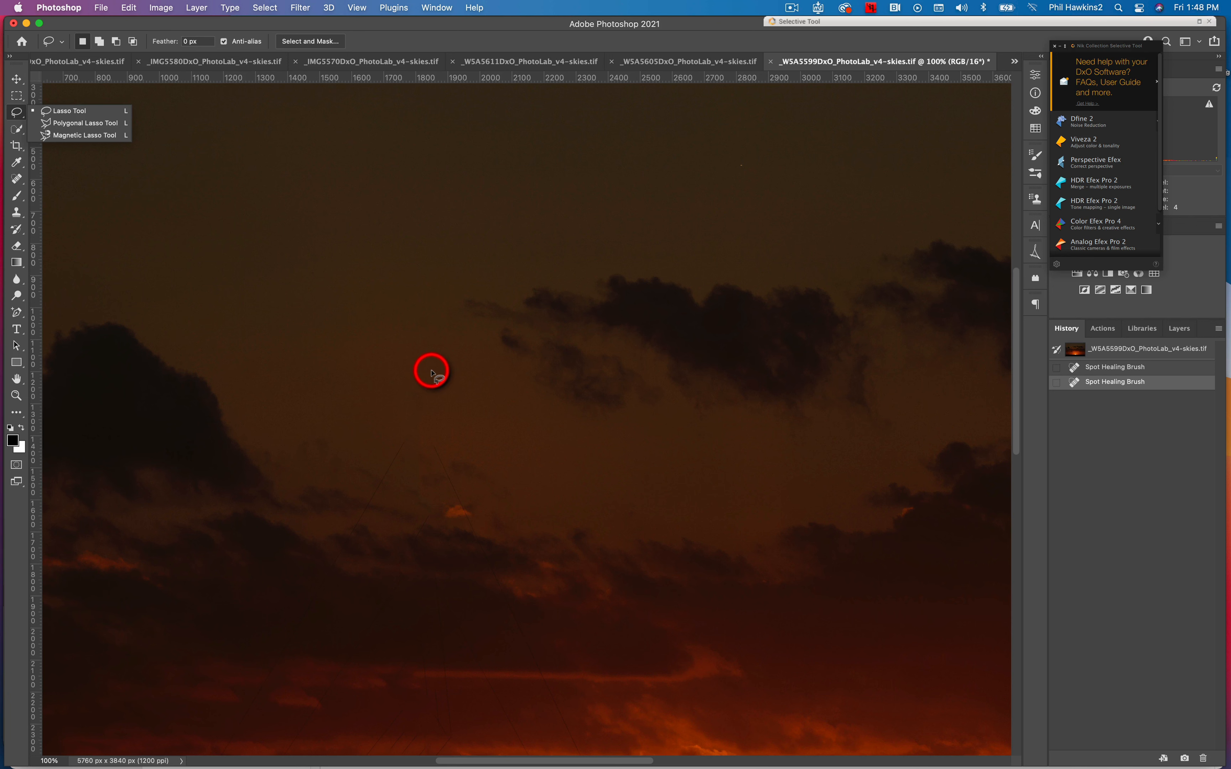
{"action": "mouse_move", "coordinate": [432, 373]}
{"action": "left_mouse_down"}
{"action": "mouse_move", "coordinate": [406, 372]}
{"action": "mouse_move", "coordinate": [377, 414]}
{"action": "mouse_move", "coordinate": [382, 459]}
{"action": "mouse_move", "coordinate": [413, 478]}
{"action": "mouse_move", "coordinate": [455, 456]}
{"action": "mouse_move", "coordinate": [432, 373]}
{"action": "left_mouse_up"}
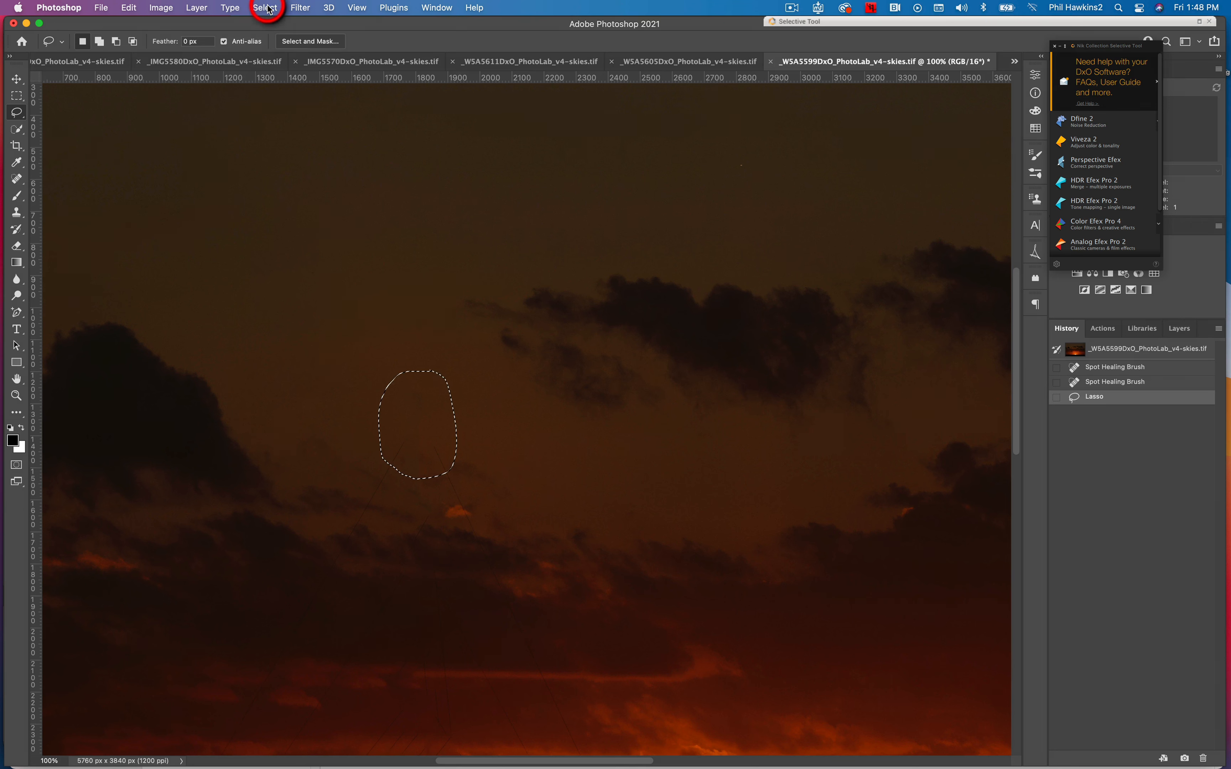
{"action": "left_click", "coordinate": [300, 7]}
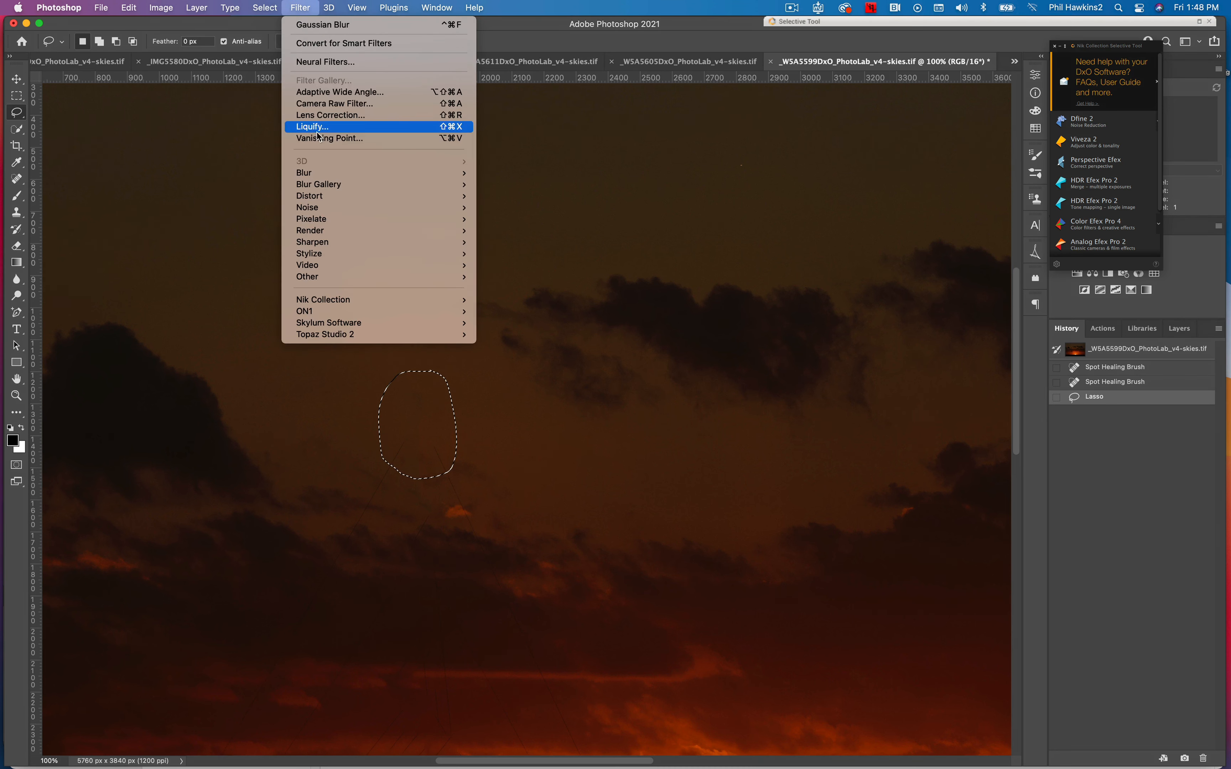
{"action": "mouse_move", "coordinate": [318, 173]}
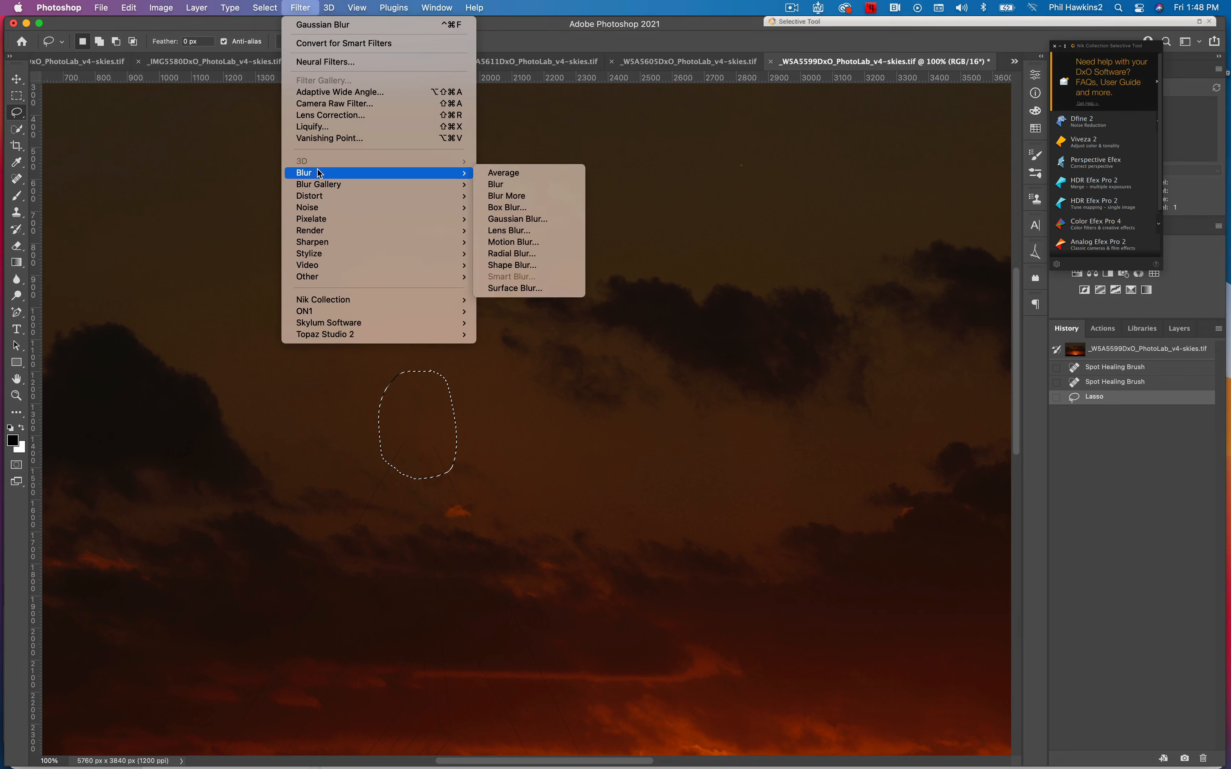
{"action": "left_click", "coordinate": [510, 222]}
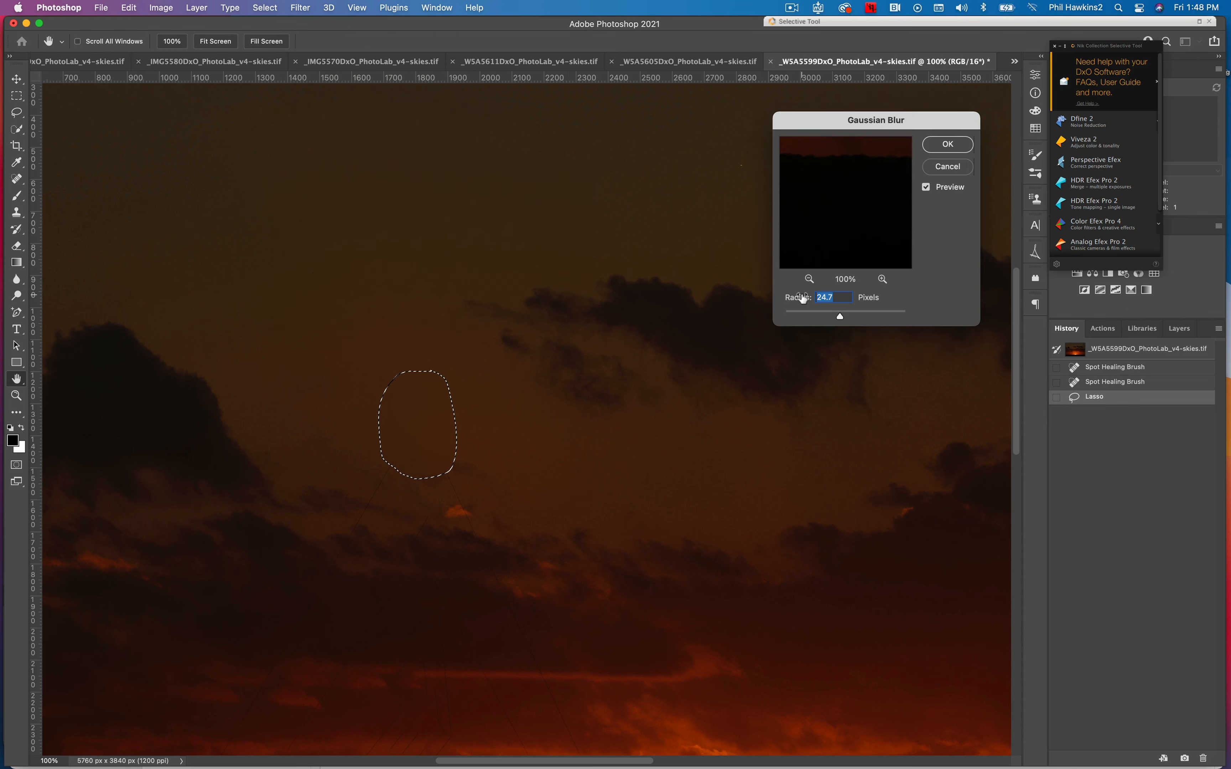
{"action": "left_click", "coordinate": [945, 146]}
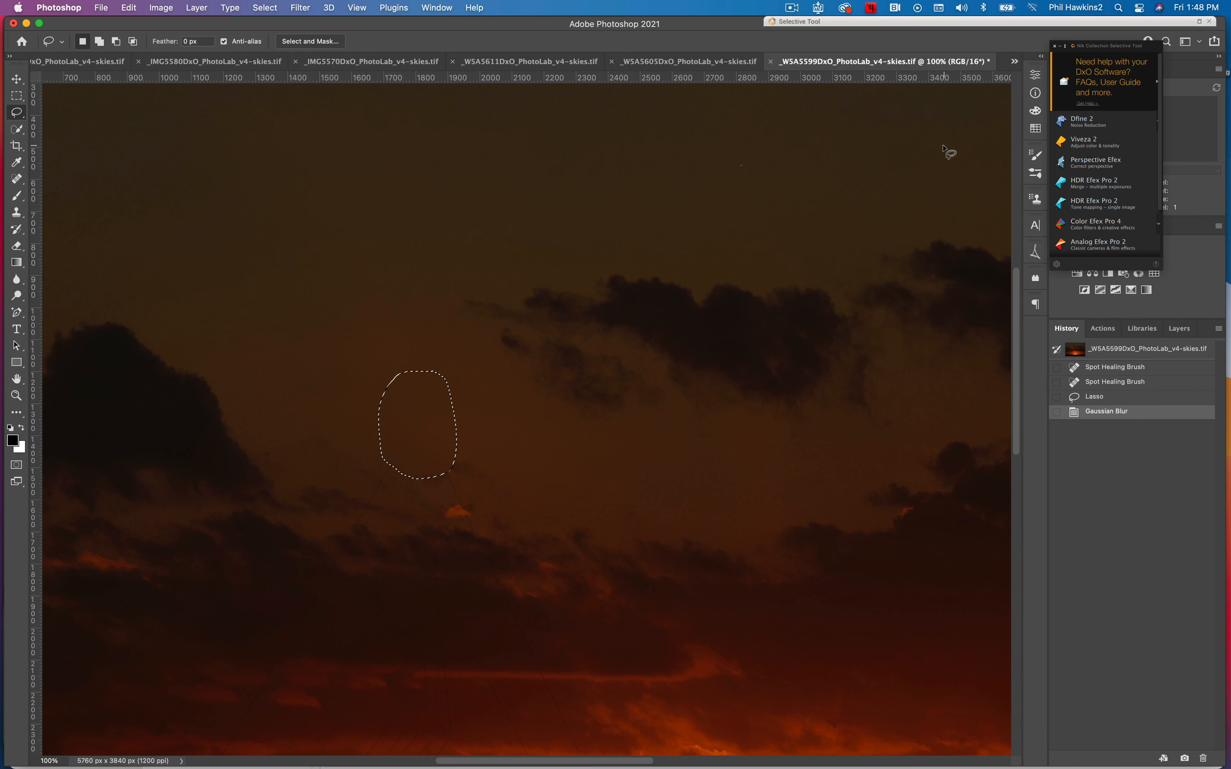
{"action": "key", "text": "super+d"}
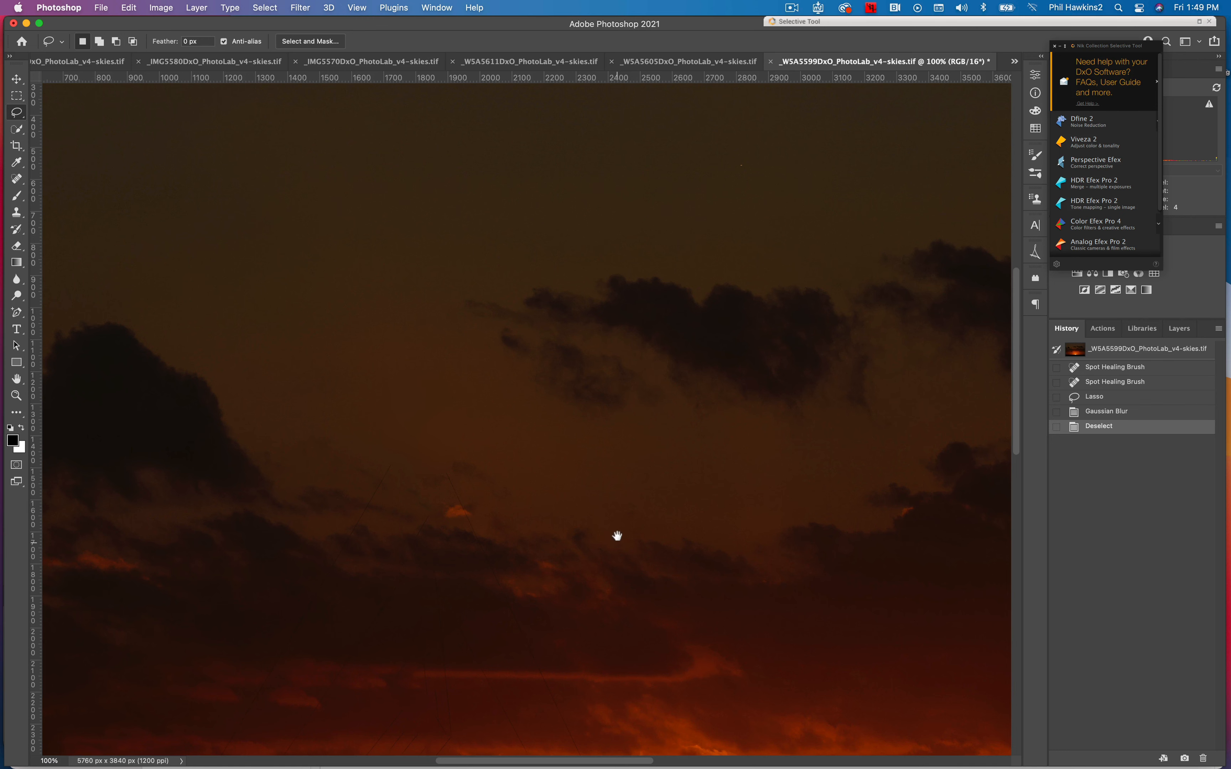
Heal along the guy wire that slopes down to the sun using a 45-pixel Spot Healing Brush
{"action": "left_click_drag", "start_coordinate": [617, 539], "coordinate": [615, 234]}
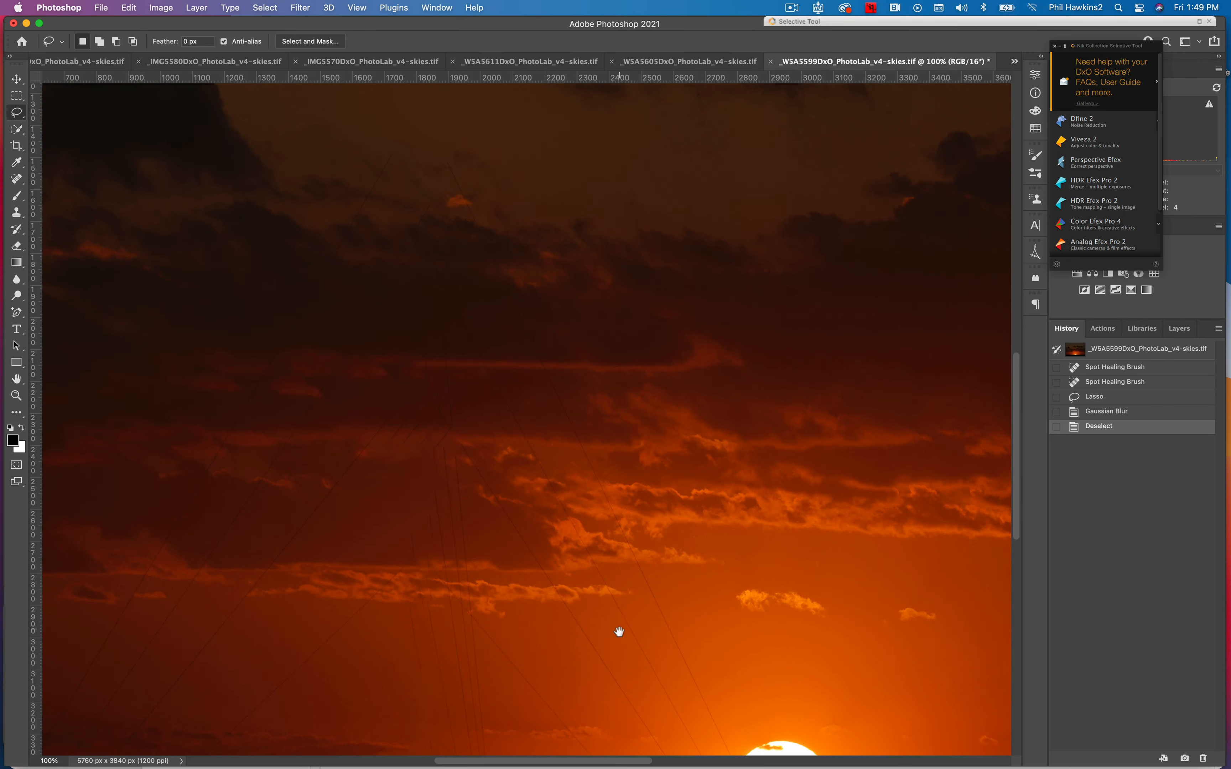
{"action": "left_click_drag", "start_coordinate": [616, 632], "coordinate": [548, 635]}
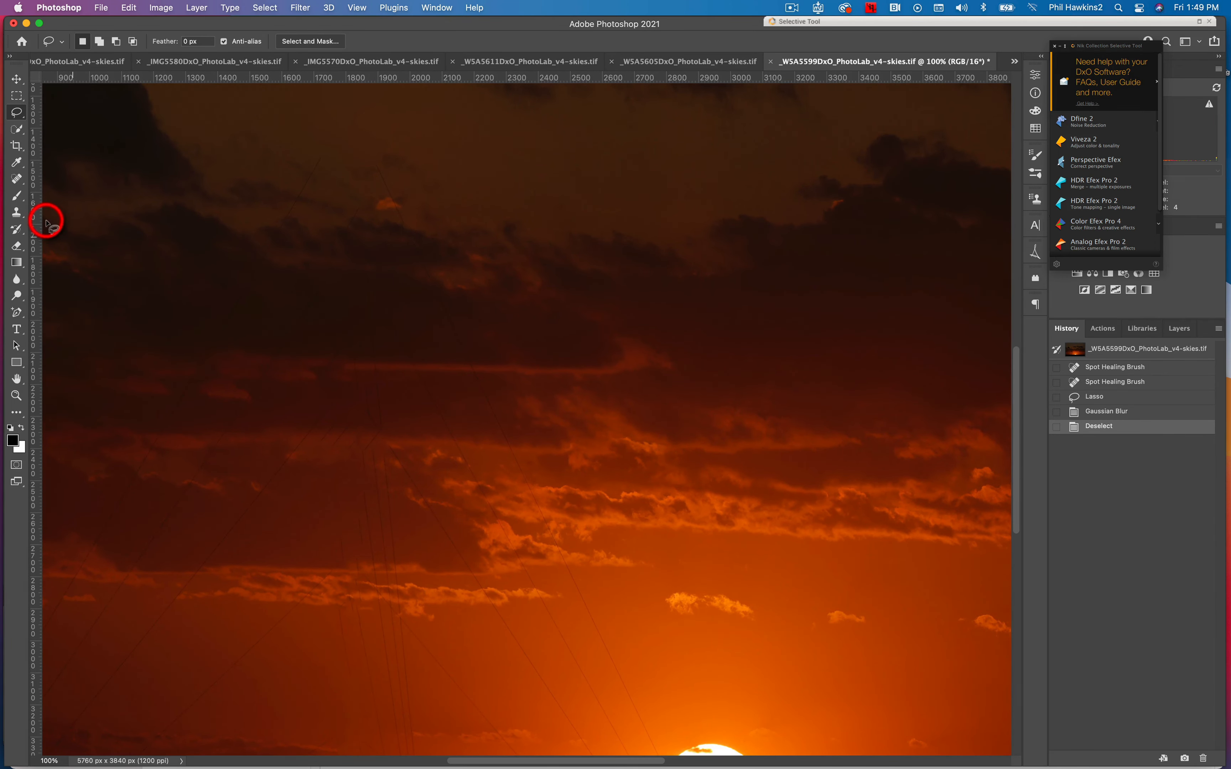
{"action": "left_click", "coordinate": [17, 179]}
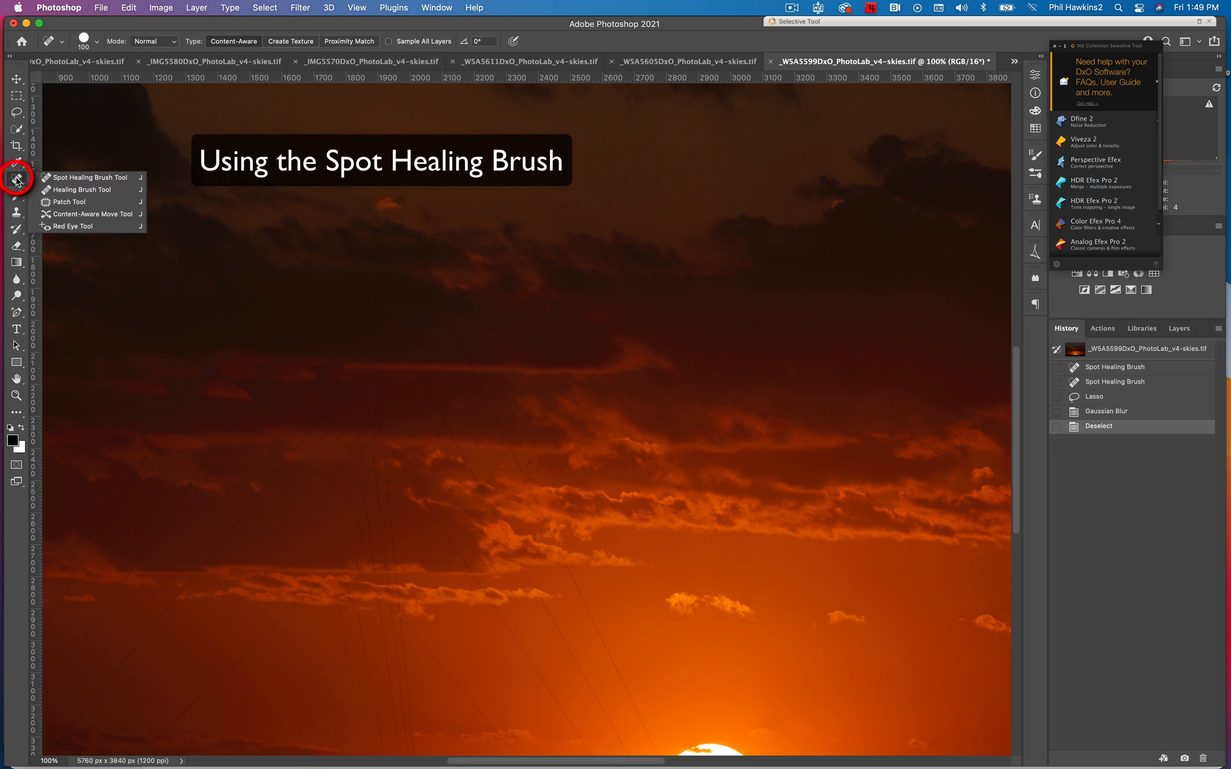
{"action": "left_click", "coordinate": [102, 178]}
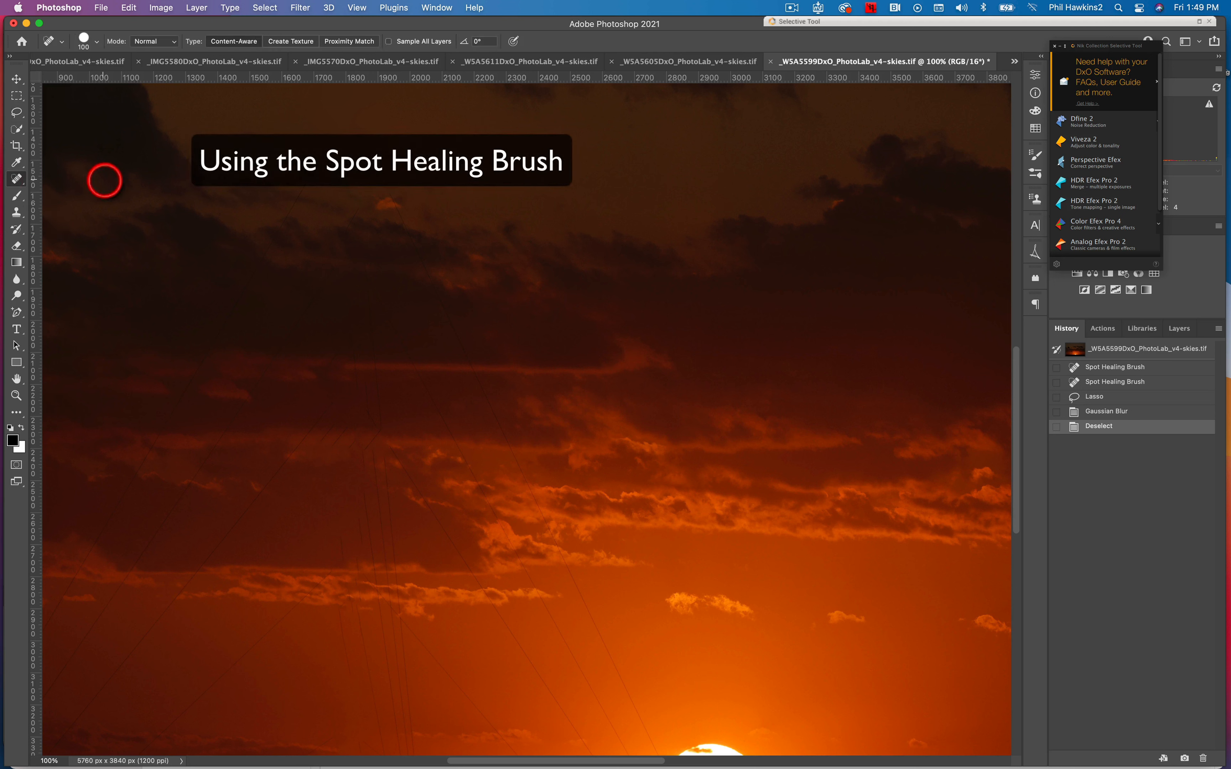
{"action": "key", "text": "bracketleft"}
{"action": "key", "text": "bracketleft"}
{"action": "key", "text": "bracketleft"}
{"action": "key", "text": "bracketleft"}
{"action": "key", "text": "bracketleft"}
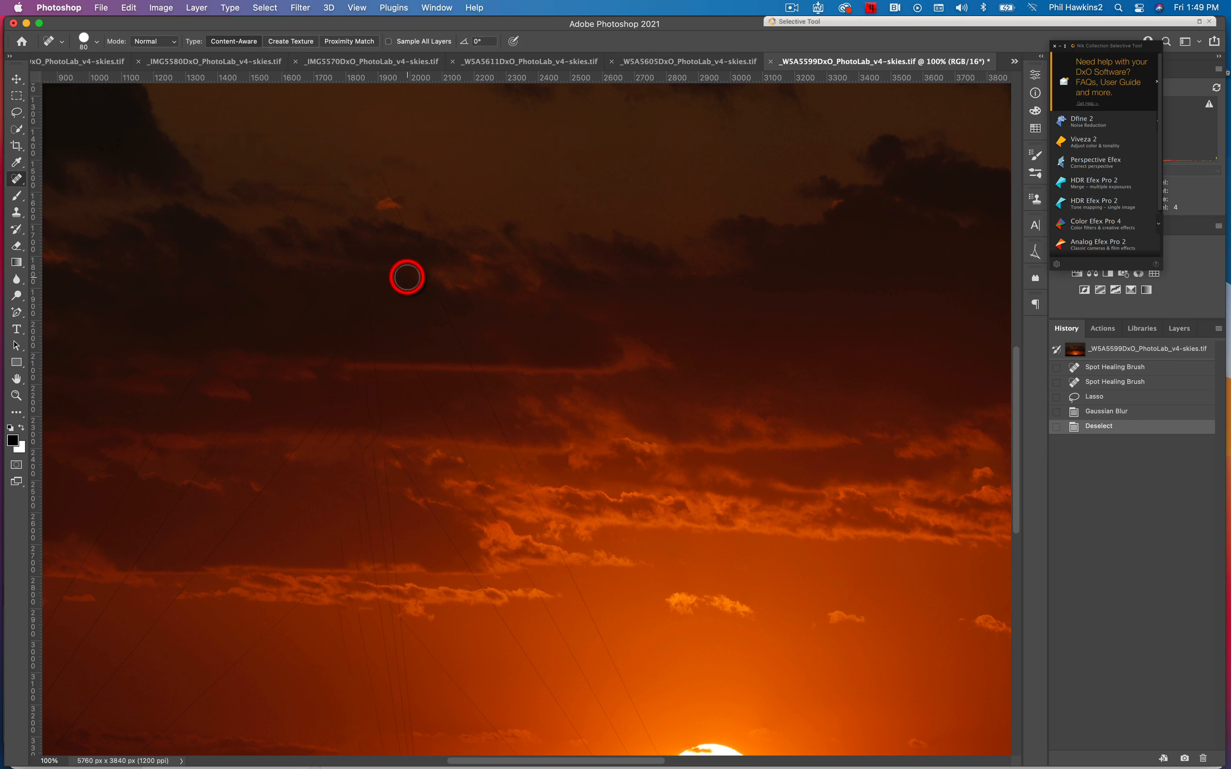
{"action": "key", "text": "bracketleft"}
{"action": "left_click_drag", "start_coordinate": [377, 166], "coordinate": [555, 537]}
{"action": "left_click_drag", "start_coordinate": [566, 560], "coordinate": [642, 717]}
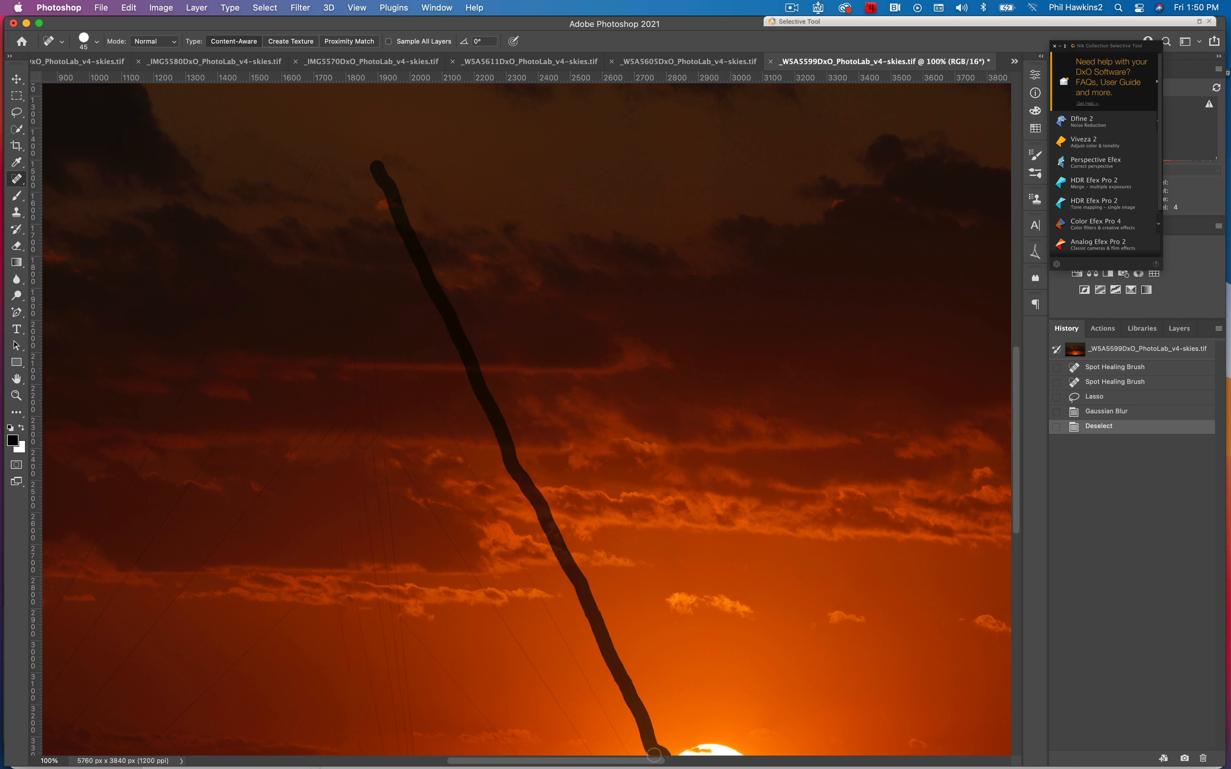
{"action": "left_click_drag", "start_coordinate": [655, 754], "coordinate": [655, 753]}
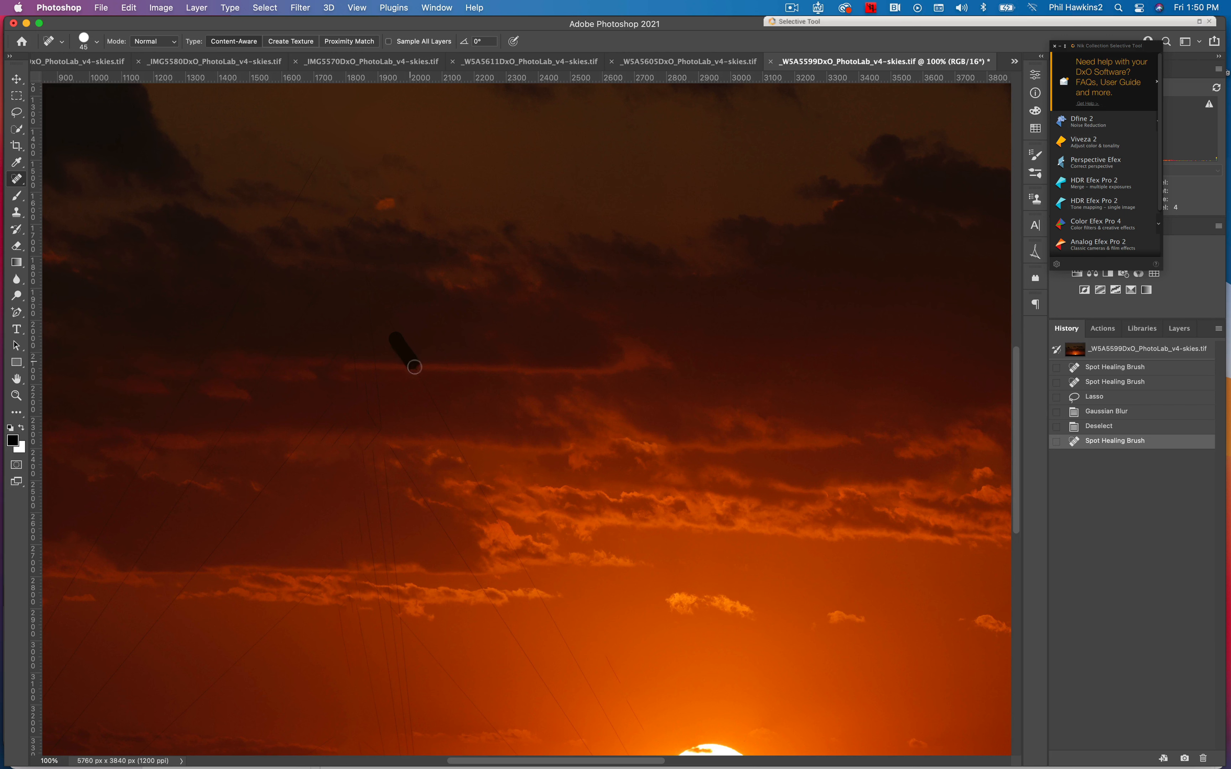
Heal away the remaining guy wires that slant down toward the sun
{"action": "left_click_drag", "start_coordinate": [433, 396], "coordinate": [449, 434]}
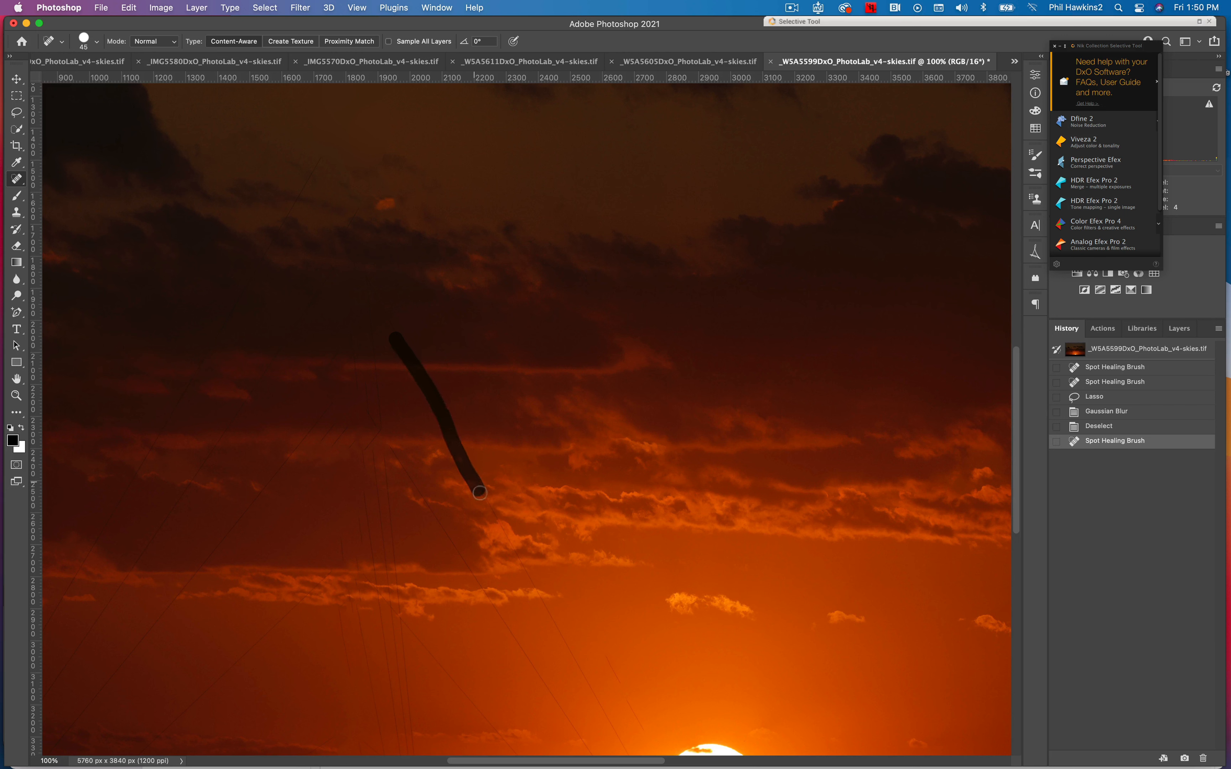
{"action": "left_click_drag", "start_coordinate": [480, 493], "coordinate": [631, 750]}
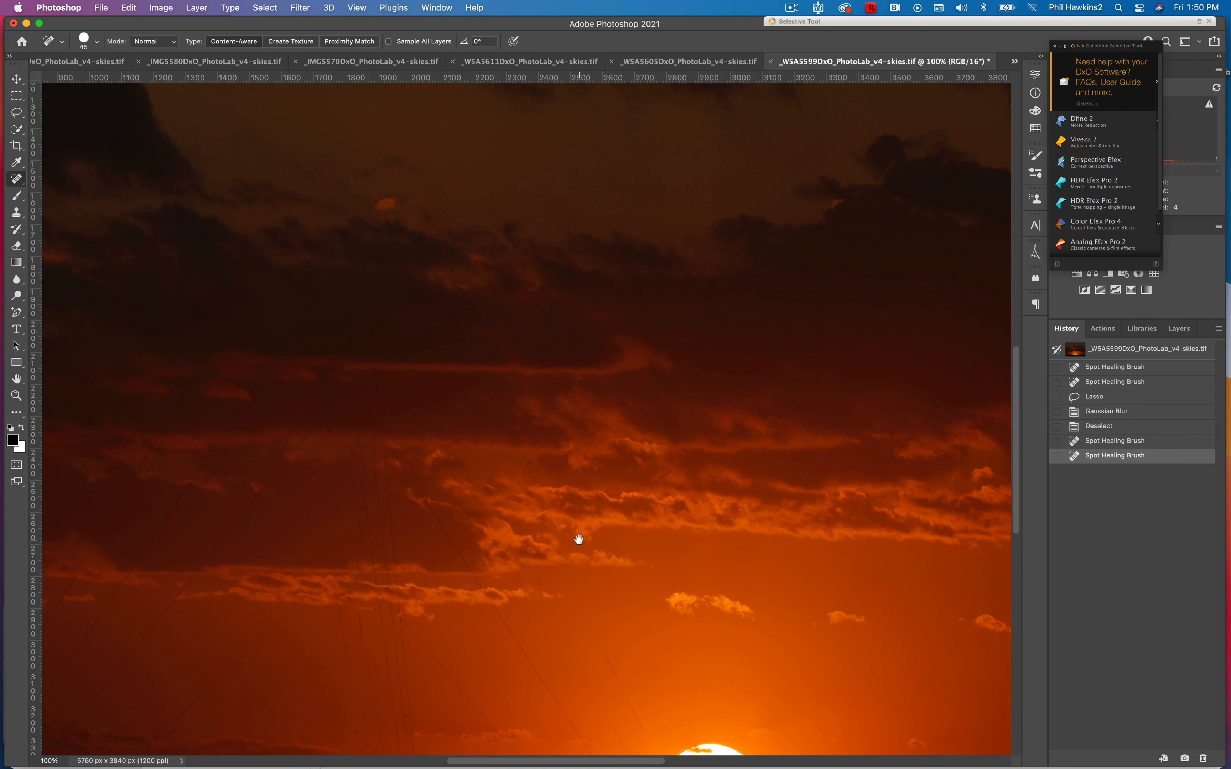
{"action": "left_click_drag", "start_coordinate": [578, 539], "coordinate": [571, 424]}
{"action": "mouse_move", "coordinate": [594, 532]}
{"action": "left_mouse_down"}
{"action": "mouse_move", "coordinate": [628, 594]}
{"action": "mouse_move", "coordinate": [631, 665]}
{"action": "left_mouse_up"}
{"action": "left_click", "coordinate": [616, 582]}
{"action": "mouse_move", "coordinate": [389, 338]}
{"action": "left_mouse_down"}
{"action": "mouse_move", "coordinate": [548, 556]}
{"action": "mouse_move", "coordinate": [609, 674]}
{"action": "left_mouse_up"}
Heal away the nearly vertical wires left where the tower stood, from the dark clouds down to the horizon
{"action": "left_click_drag", "start_coordinate": [368, 201], "coordinate": [404, 682]}
{"action": "mouse_move", "coordinate": [370, 335]}
{"action": "left_mouse_down"}
{"action": "mouse_move", "coordinate": [396, 513]}
{"action": "mouse_move", "coordinate": [497, 637]}
{"action": "mouse_move", "coordinate": [416, 527]}
{"action": "mouse_move", "coordinate": [385, 516]}
{"action": "left_mouse_up"}
{"action": "left_click", "coordinate": [384, 507]}
{"action": "left_click", "coordinate": [388, 538]}
{"action": "left_click_drag", "start_coordinate": [353, 297], "coordinate": [393, 671]}
{"action": "mouse_move", "coordinate": [346, 491]}
{"action": "left_mouse_down"}
{"action": "mouse_move", "coordinate": [365, 555]}
{"action": "mouse_move", "coordinate": [369, 525]}
{"action": "mouse_move", "coordinate": [389, 661]}
{"action": "mouse_move", "coordinate": [338, 524]}
{"action": "mouse_move", "coordinate": [514, 522]}
{"action": "left_mouse_up"}
{"action": "left_click", "coordinate": [358, 536]}
Heal away the guy wires that slant down away from the sun and touch up their leftover fragments
{"action": "left_click_drag", "start_coordinate": [500, 467], "coordinate": [311, 645]}
{"action": "left_click_drag", "start_coordinate": [537, 256], "coordinate": [214, 645]}
{"action": "left_click_drag", "start_coordinate": [499, 194], "coordinate": [191, 645]}
{"action": "left_click_drag", "start_coordinate": [442, 156], "coordinate": [151, 640]}
{"action": "left_click_drag", "start_coordinate": [222, 583], "coordinate": [249, 540]}
{"action": "left_click_drag", "start_coordinate": [558, 242], "coordinate": [551, 229]}
{"action": "left_click", "coordinate": [551, 229]}
{"action": "mouse_move", "coordinate": [511, 299]}
{"action": "left_mouse_down"}
{"action": "mouse_move", "coordinate": [571, 296]}
{"action": "mouse_move", "coordinate": [497, 296]}
{"action": "left_mouse_up"}
{"action": "left_click", "coordinate": [522, 296]}
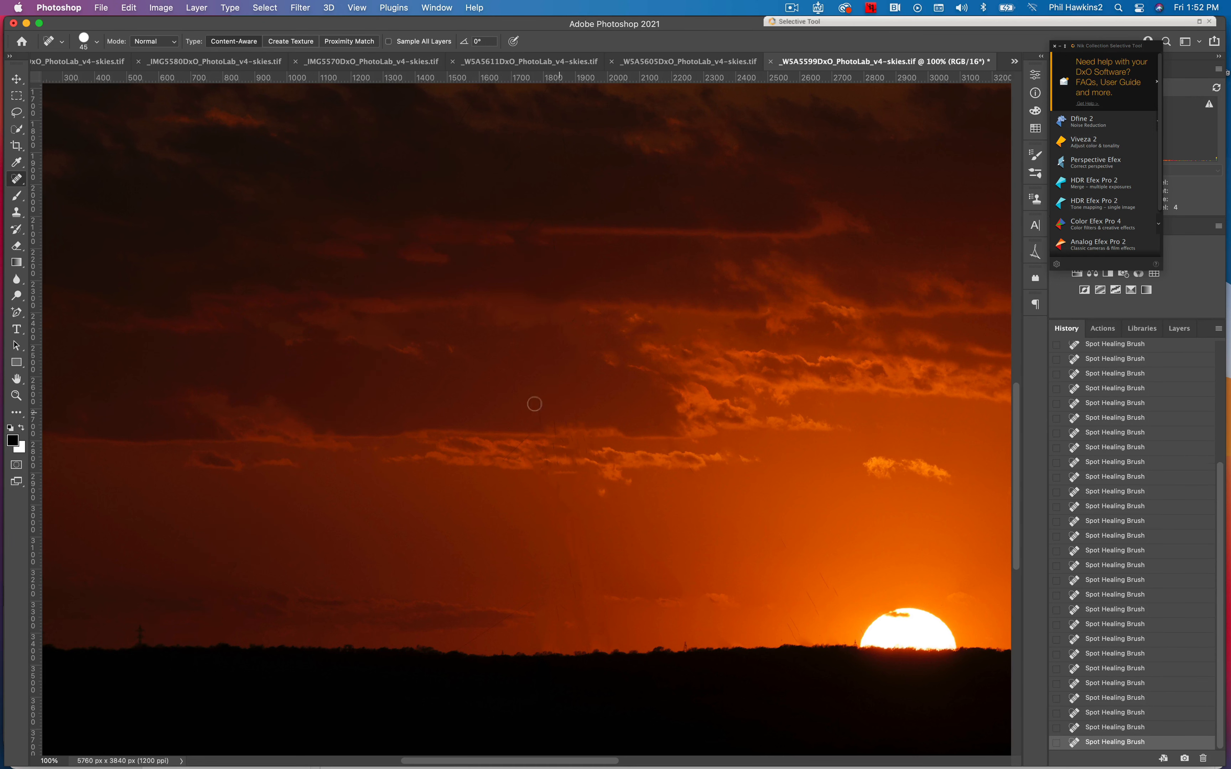
Heal the remaining wire traces in the orange sky between the low clouds and the horizon
{"action": "mouse_move", "coordinate": [561, 393]}
{"action": "left_mouse_down"}
{"action": "mouse_move", "coordinate": [393, 437]}
{"action": "mouse_move", "coordinate": [573, 311]}
{"action": "mouse_move", "coordinate": [595, 330]}
{"action": "left_mouse_up"}
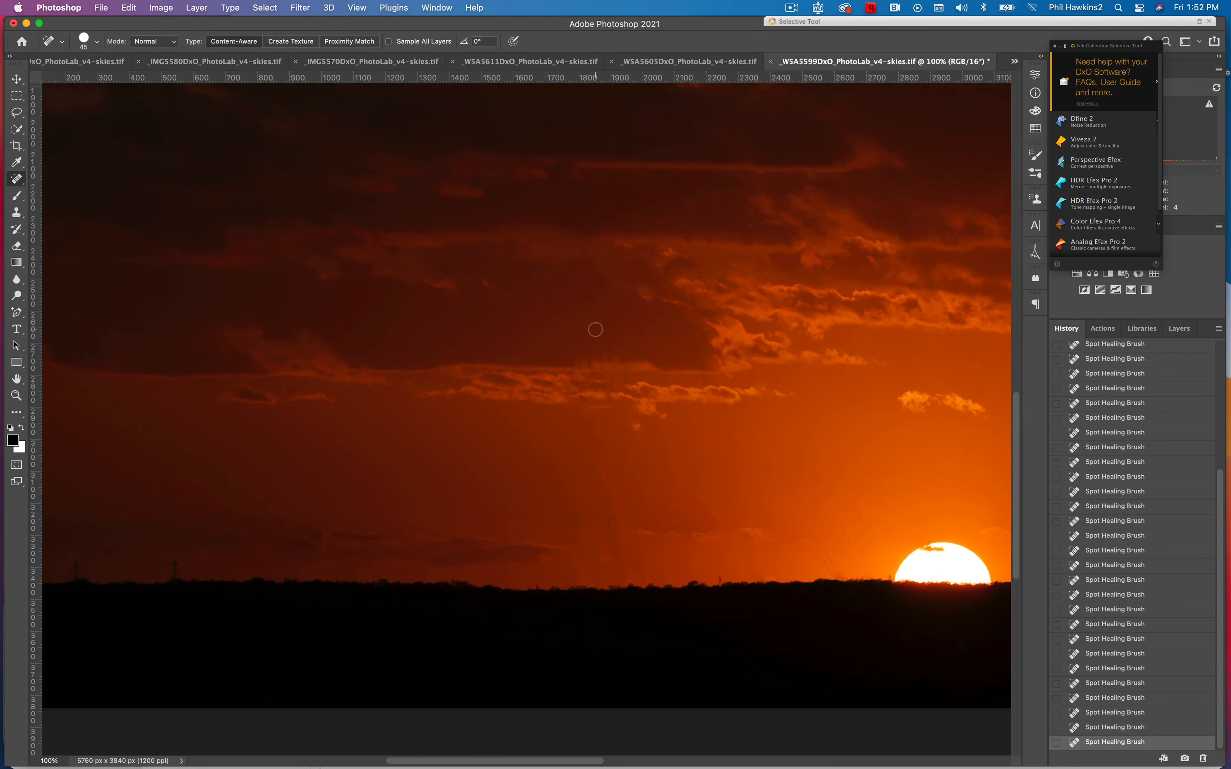
{"action": "mouse_move", "coordinate": [609, 399]}
{"action": "left_mouse_down"}
{"action": "mouse_move", "coordinate": [586, 439]}
{"action": "mouse_move", "coordinate": [562, 439]}
{"action": "mouse_move", "coordinate": [531, 471]}
{"action": "mouse_move", "coordinate": [533, 553]}
{"action": "mouse_move", "coordinate": [597, 584]}
{"action": "mouse_move", "coordinate": [653, 564]}
{"action": "mouse_move", "coordinate": [678, 518]}
{"action": "mouse_move", "coordinate": [651, 439]}
{"action": "left_mouse_up"}
{"action": "left_click_drag", "start_coordinate": [605, 436], "coordinate": [622, 573]}
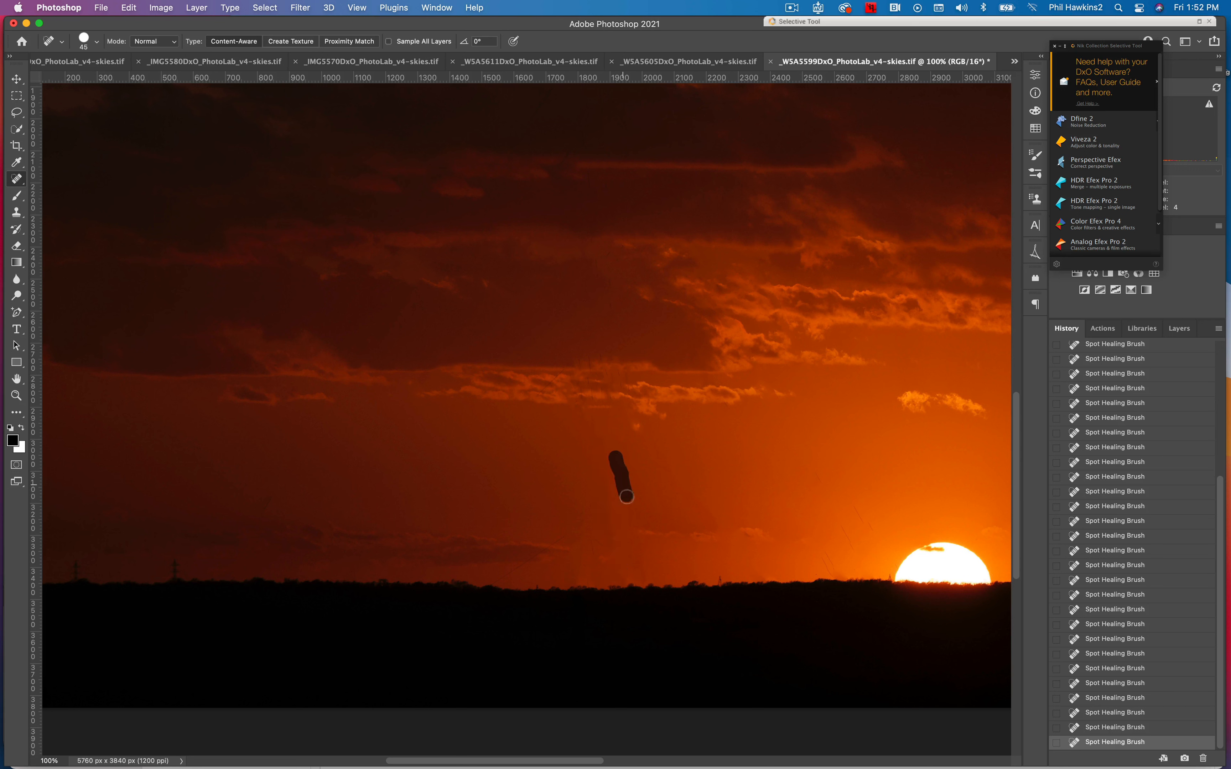
{"action": "mouse_move", "coordinate": [627, 497]}
{"action": "left_mouse_down"}
{"action": "mouse_move", "coordinate": [633, 538]}
{"action": "mouse_move", "coordinate": [589, 554]}
{"action": "mouse_move", "coordinate": [561, 542]}
{"action": "mouse_move", "coordinate": [481, 607]}
{"action": "left_mouse_up"}
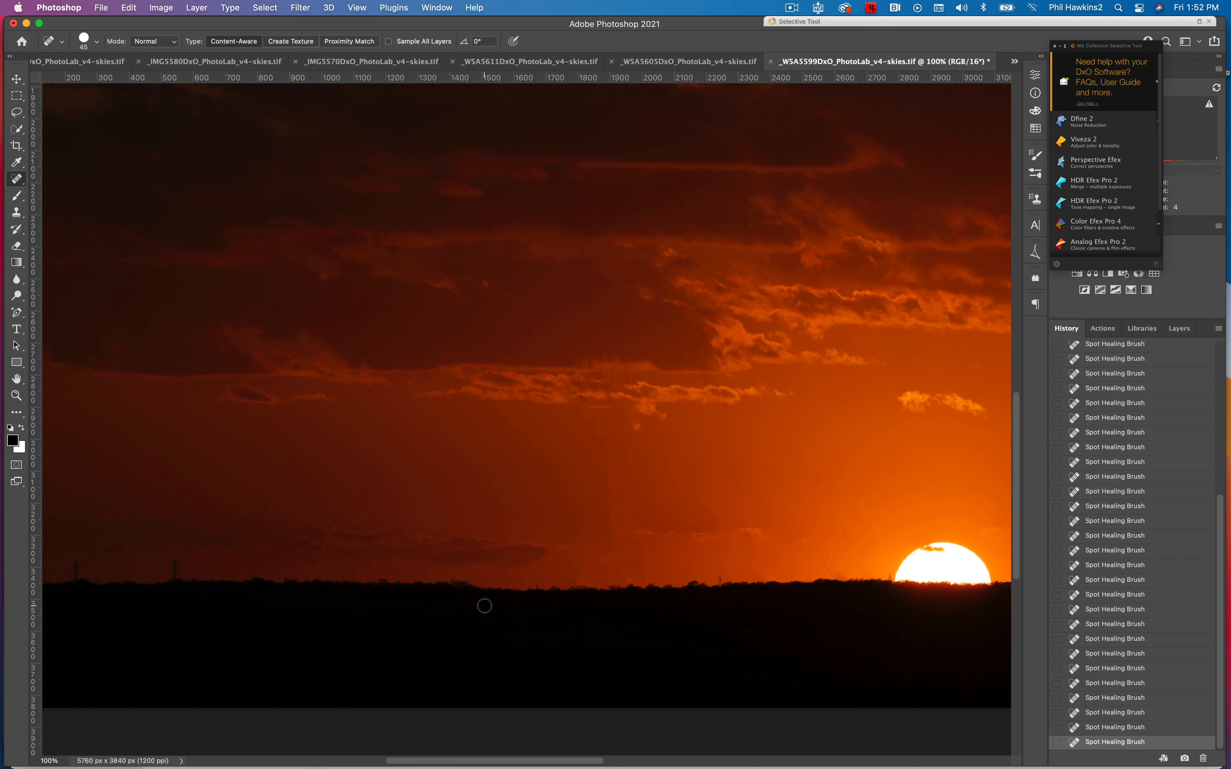
Lasso the patch of sky above the horizon where the tower stood, apply a 24.7-pixel Gaussian Blur, and deselect
{"action": "left_click", "coordinate": [16, 112]}
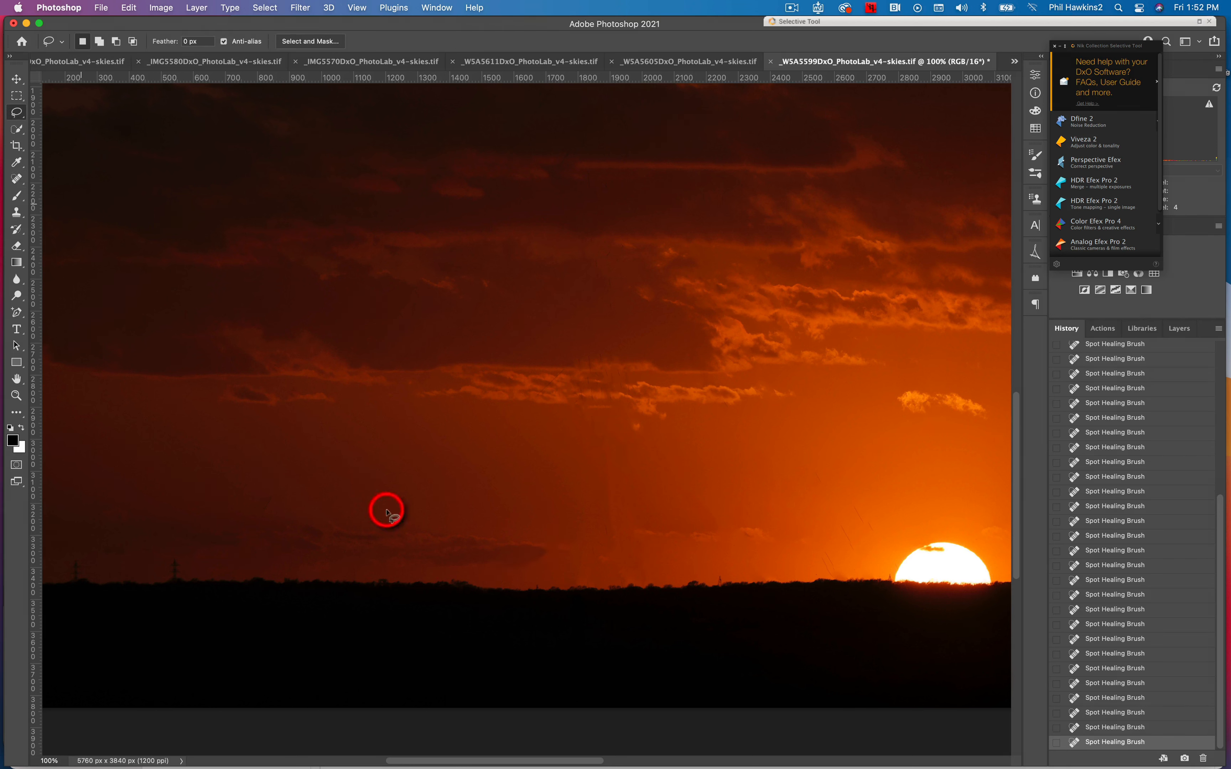
{"action": "mouse_move", "coordinate": [566, 582]}
{"action": "left_mouse_down"}
{"action": "mouse_move", "coordinate": [651, 579]}
{"action": "mouse_move", "coordinate": [646, 464]}
{"action": "mouse_move", "coordinate": [619, 420]}
{"action": "mouse_move", "coordinate": [583, 423]}
{"action": "mouse_move", "coordinate": [565, 453]}
{"action": "mouse_move", "coordinate": [554, 536]}
{"action": "mouse_move", "coordinate": [567, 581]}
{"action": "left_mouse_up"}
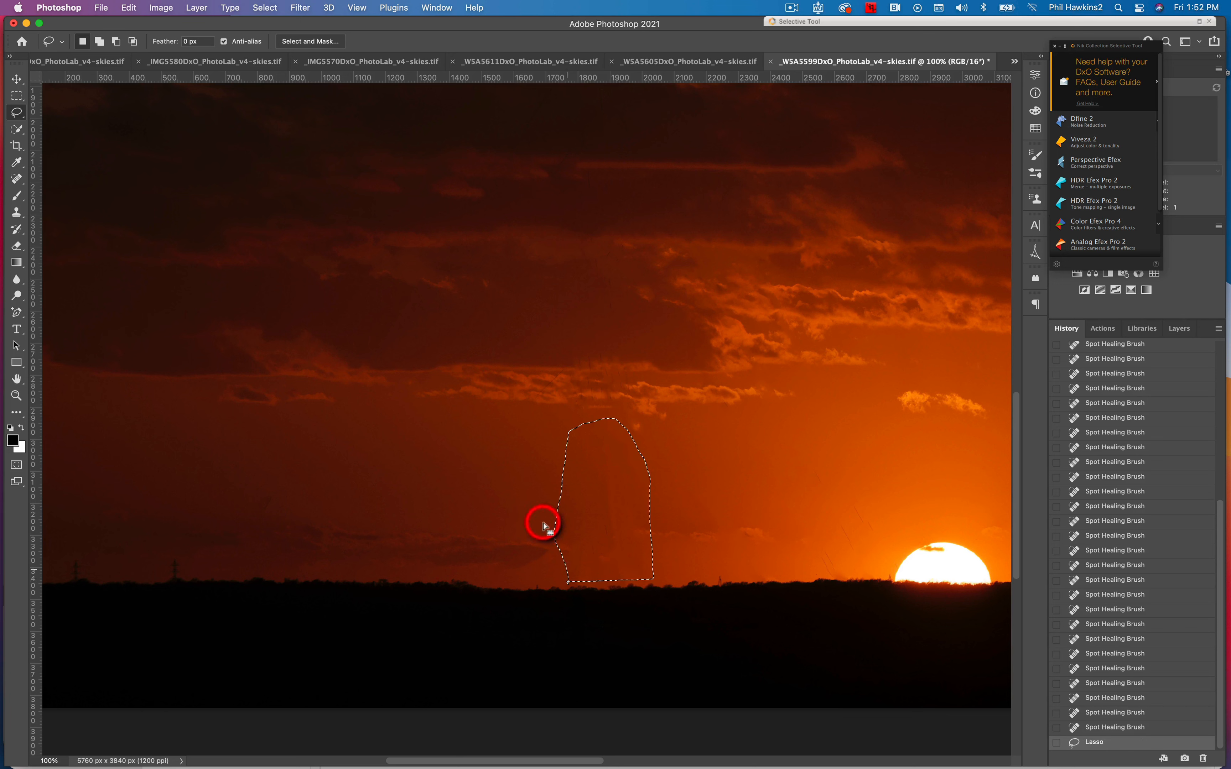
{"action": "left_click", "coordinate": [295, 7]}
{"action": "mouse_move", "coordinate": [321, 173]}
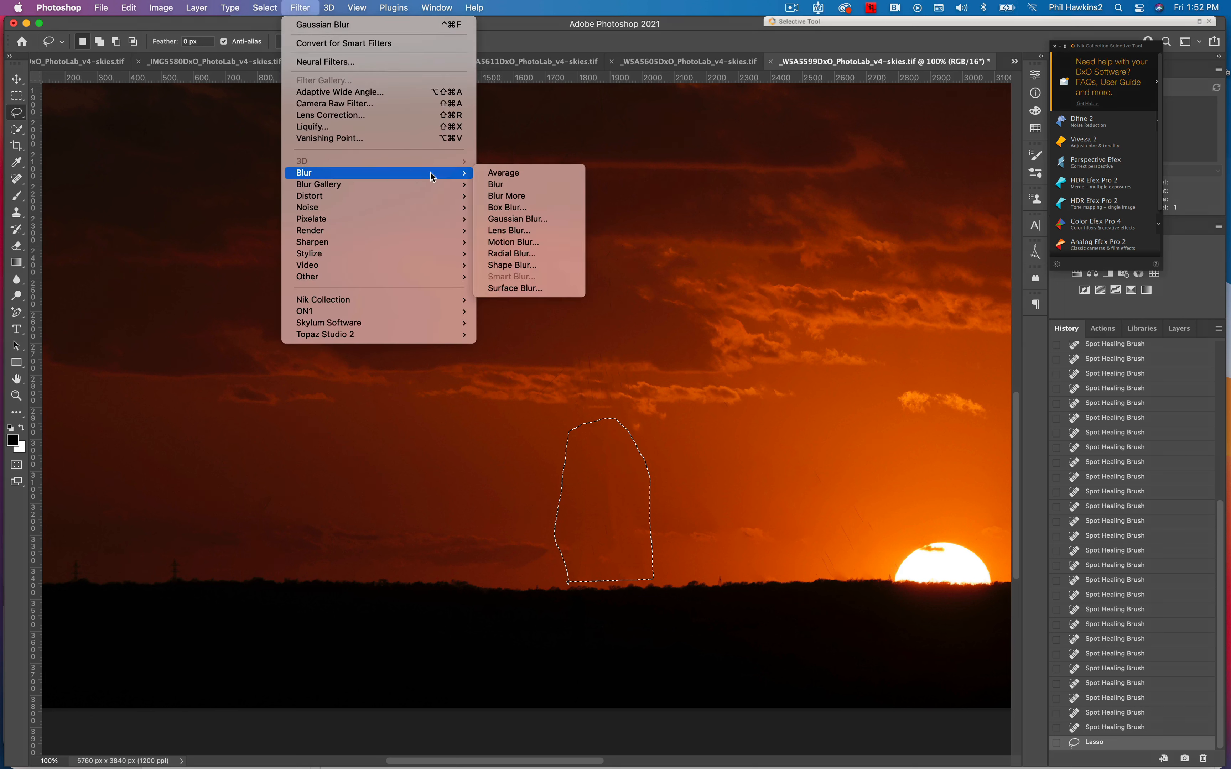
{"action": "left_click", "coordinate": [518, 220]}
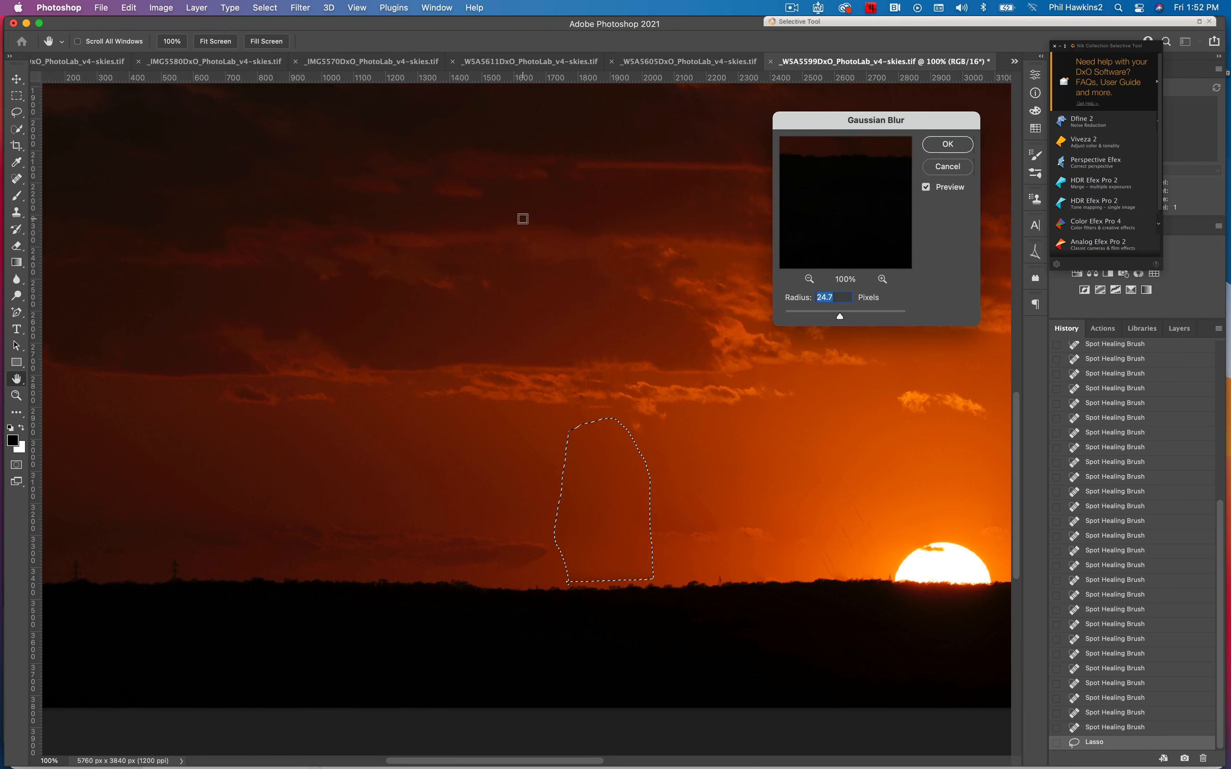
{"action": "left_click", "coordinate": [949, 146]}
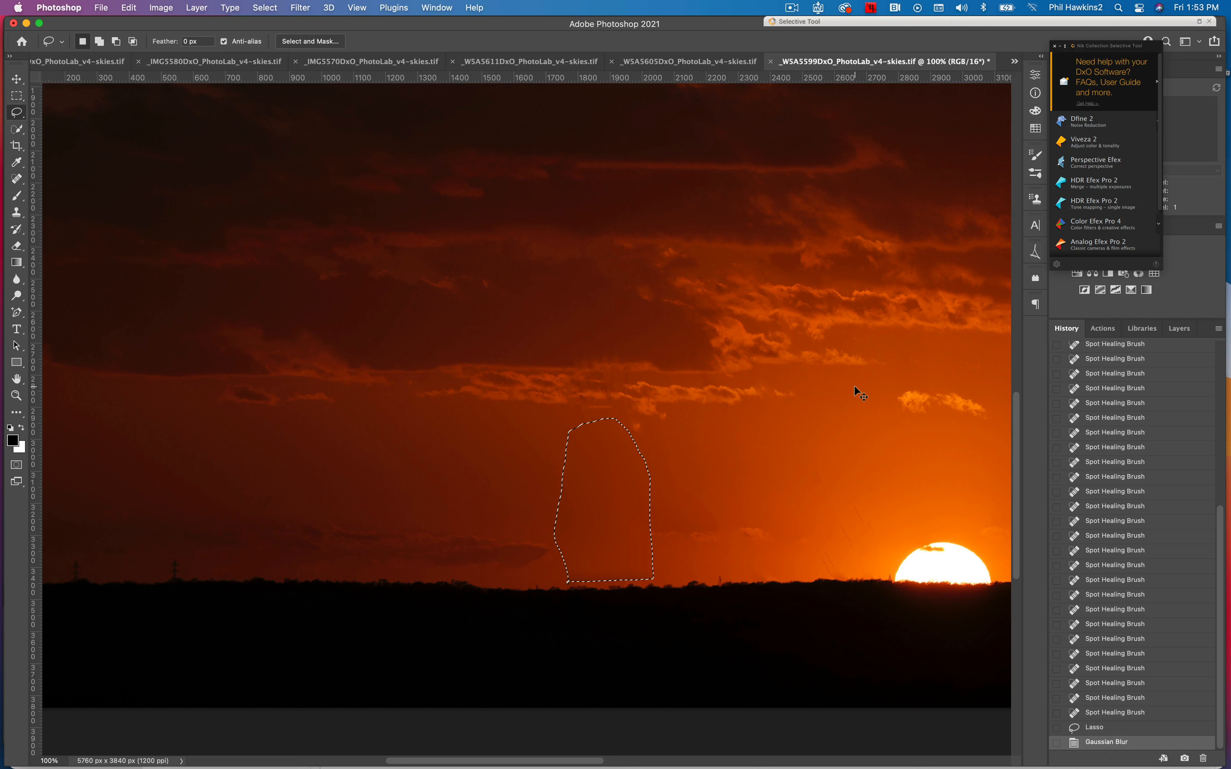
{"action": "key", "text": "super+d"}
Clone clean sky over the dark streak along the horizon at the base of the blurred patch
{"action": "left_click", "coordinate": [20, 218]}
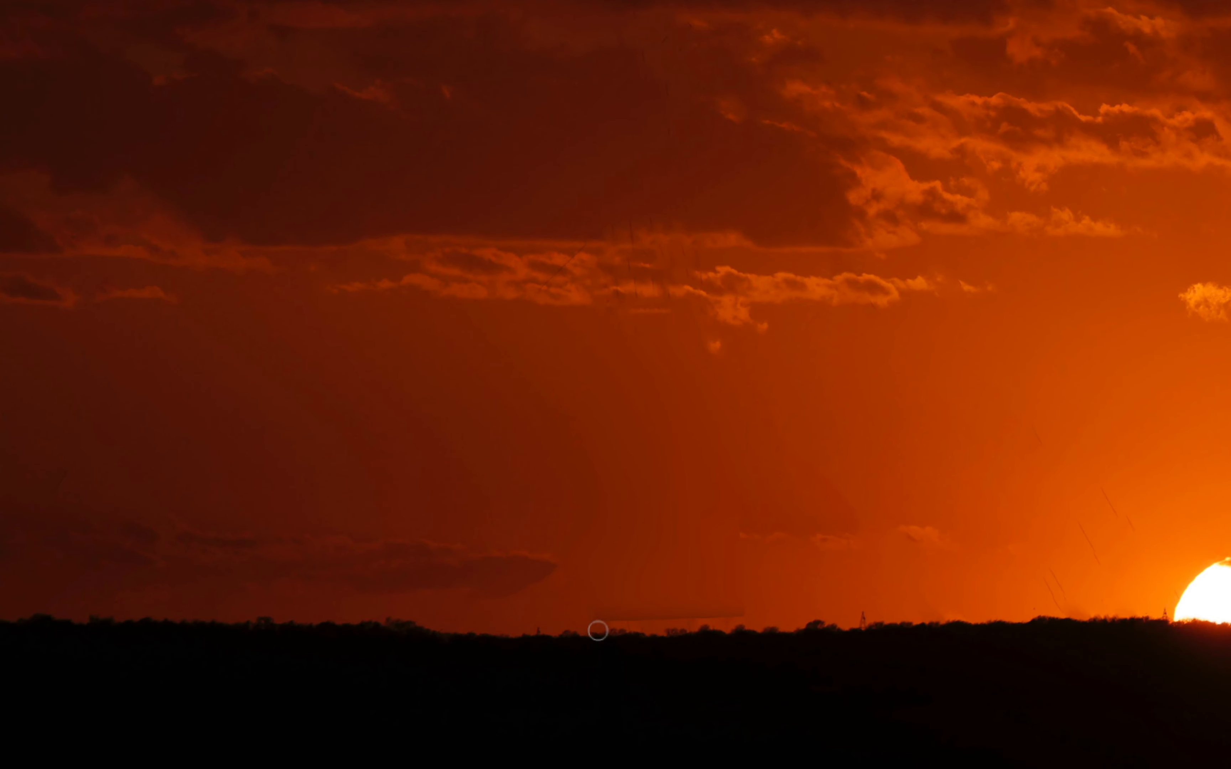
{"action": "mouse_move", "coordinate": [598, 630]}
{"action": "left_mouse_down"}
{"action": "mouse_move", "coordinate": [600, 620]}
{"action": "mouse_move", "coordinate": [653, 613]}
{"action": "left_mouse_up"}
{"action": "left_click_drag", "start_coordinate": [596, 614], "coordinate": [751, 613]}
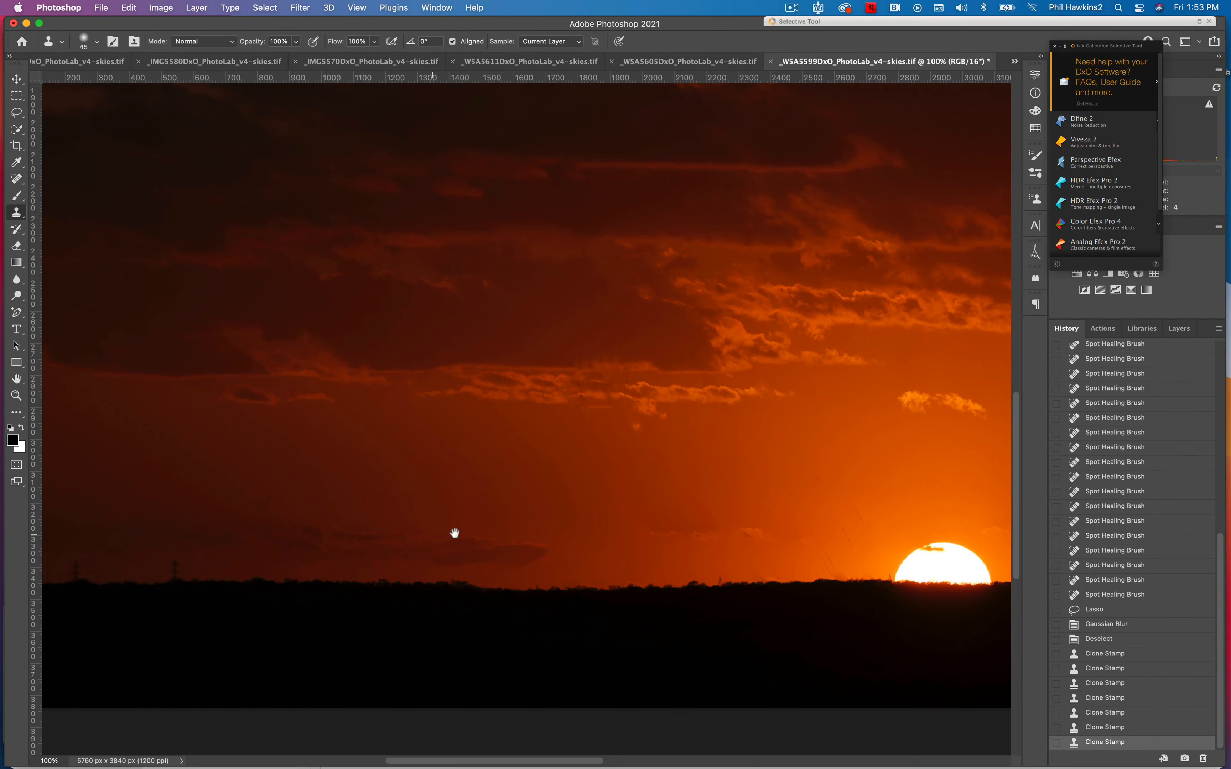
Clone out the second small pylon from the photo's left edge, down to the horizon line
{"action": "left_click_drag", "start_coordinate": [454, 533], "coordinate": [714, 508]}
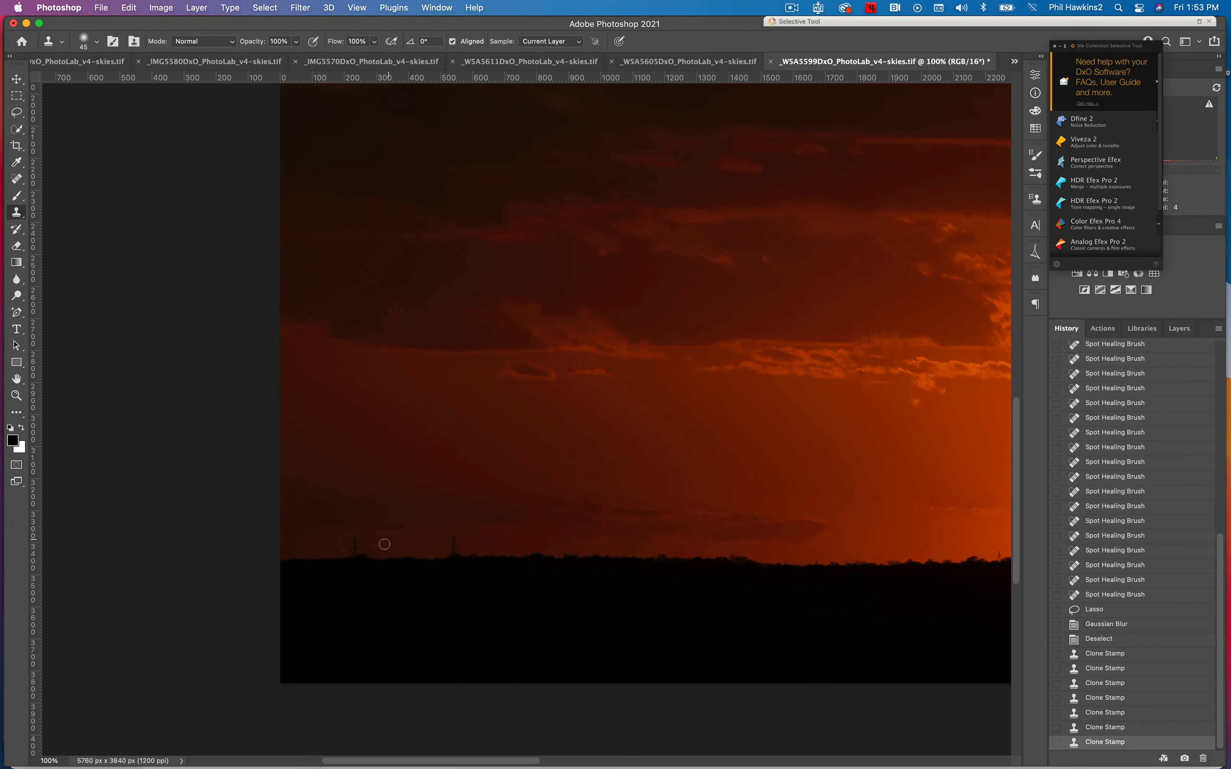
{"action": "left_click", "coordinate": [453, 541]}
{"action": "left_click", "coordinate": [453, 541]}
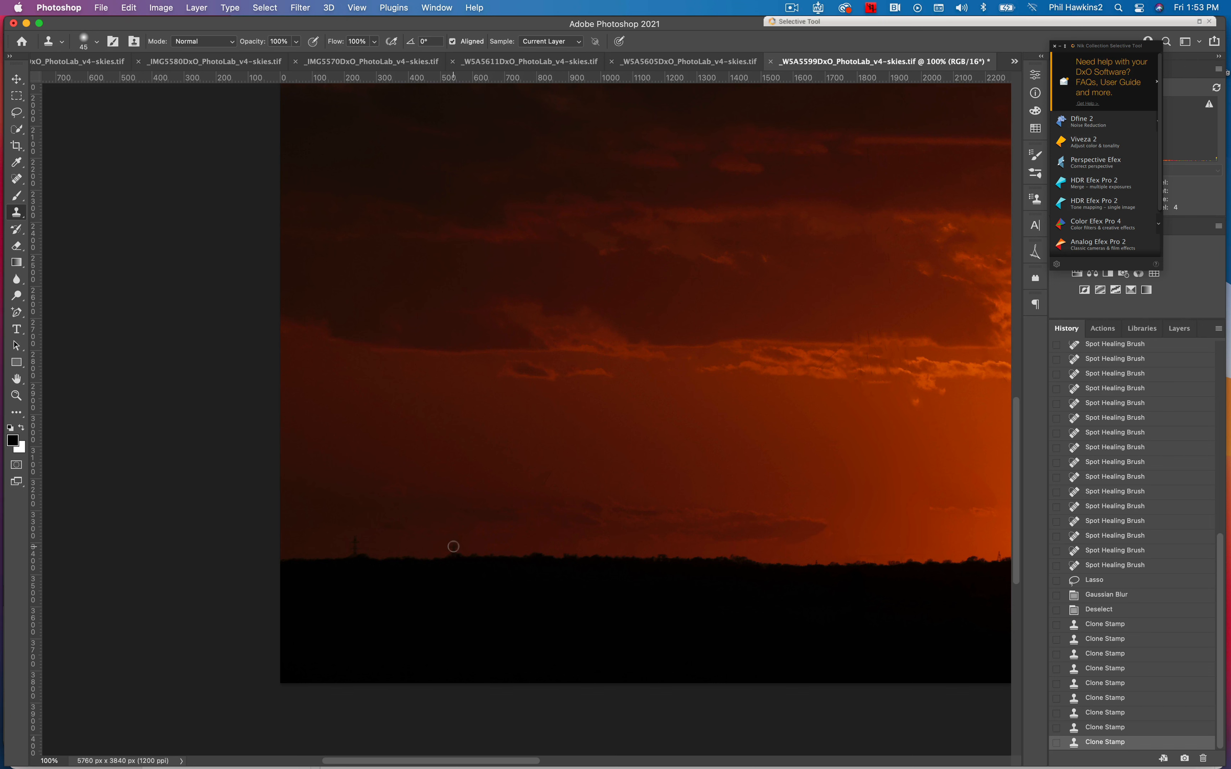
{"action": "left_click", "coordinate": [453, 546]}
{"action": "left_click", "coordinate": [454, 543]}
{"action": "left_click", "coordinate": [447, 550]}
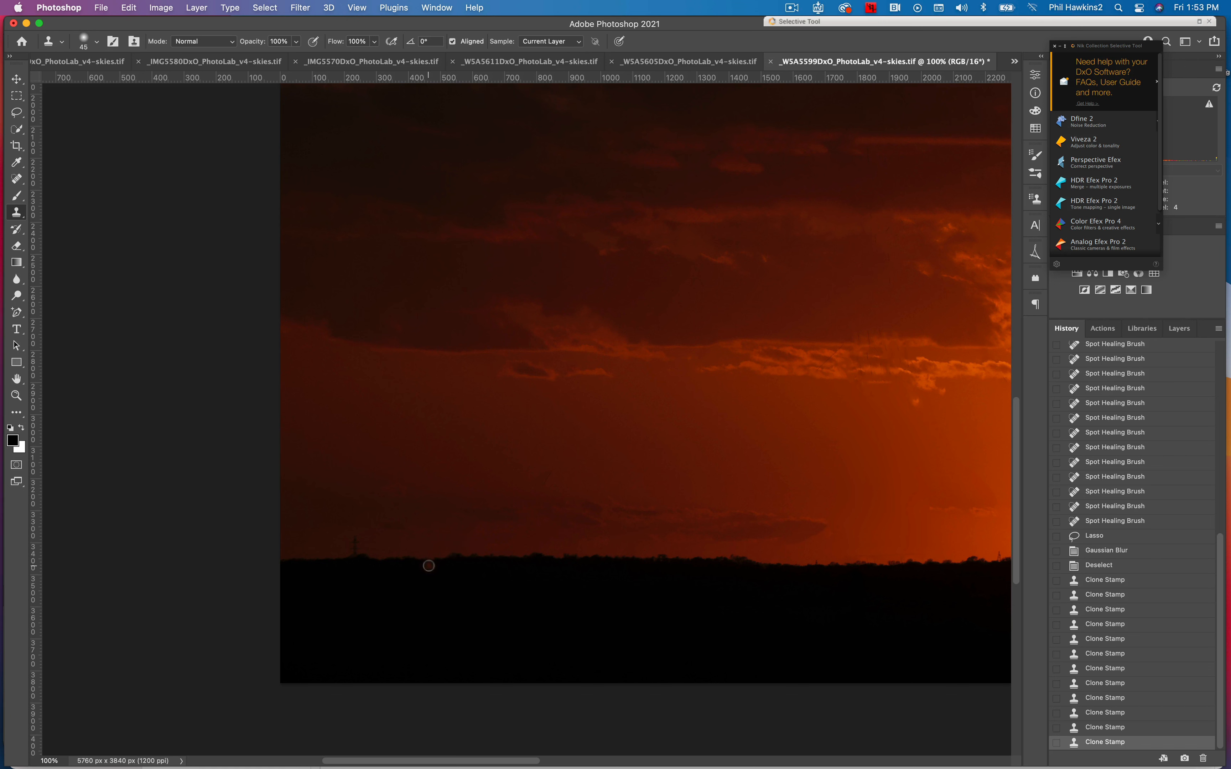
Heal away the remaining small pylons on the horizon, at the photo's left edge and on the far side of the sun
{"action": "left_click", "coordinate": [16, 179]}
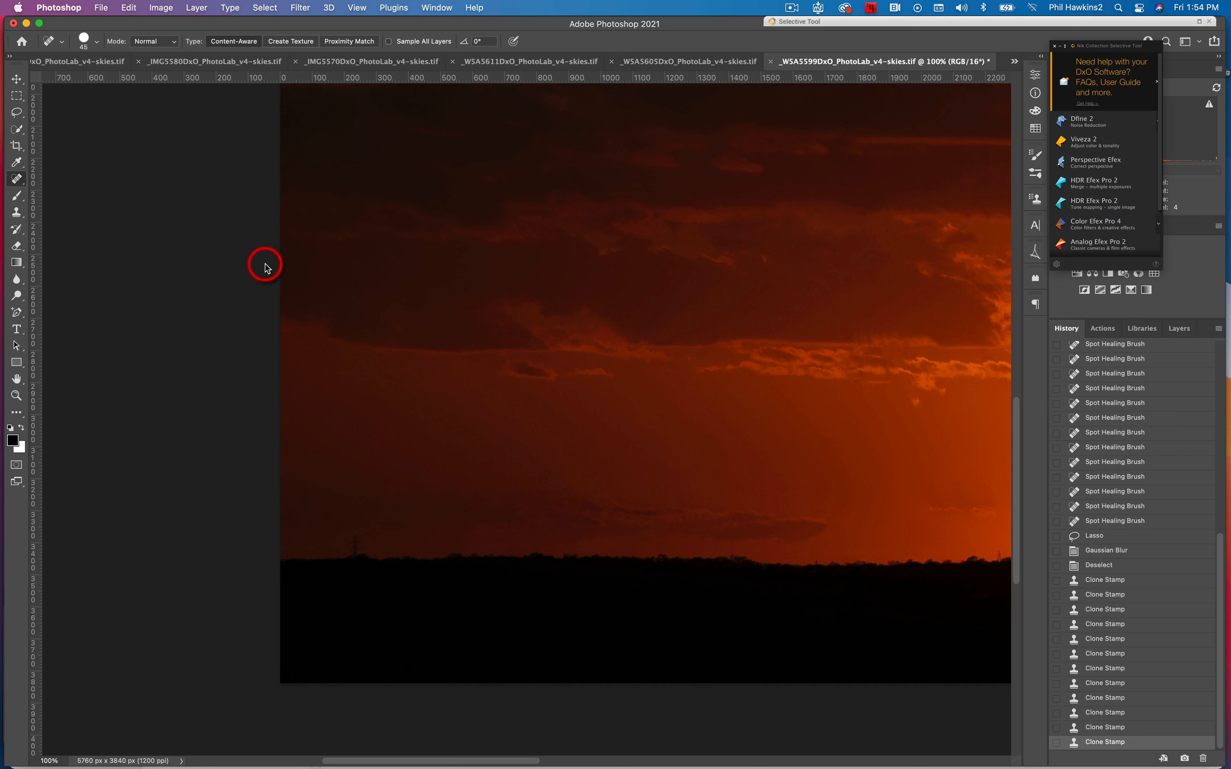
{"action": "left_click_drag", "start_coordinate": [355, 539], "coordinate": [359, 571]}
{"action": "left_click_drag", "start_coordinate": [654, 615], "coordinate": [341, 618]}
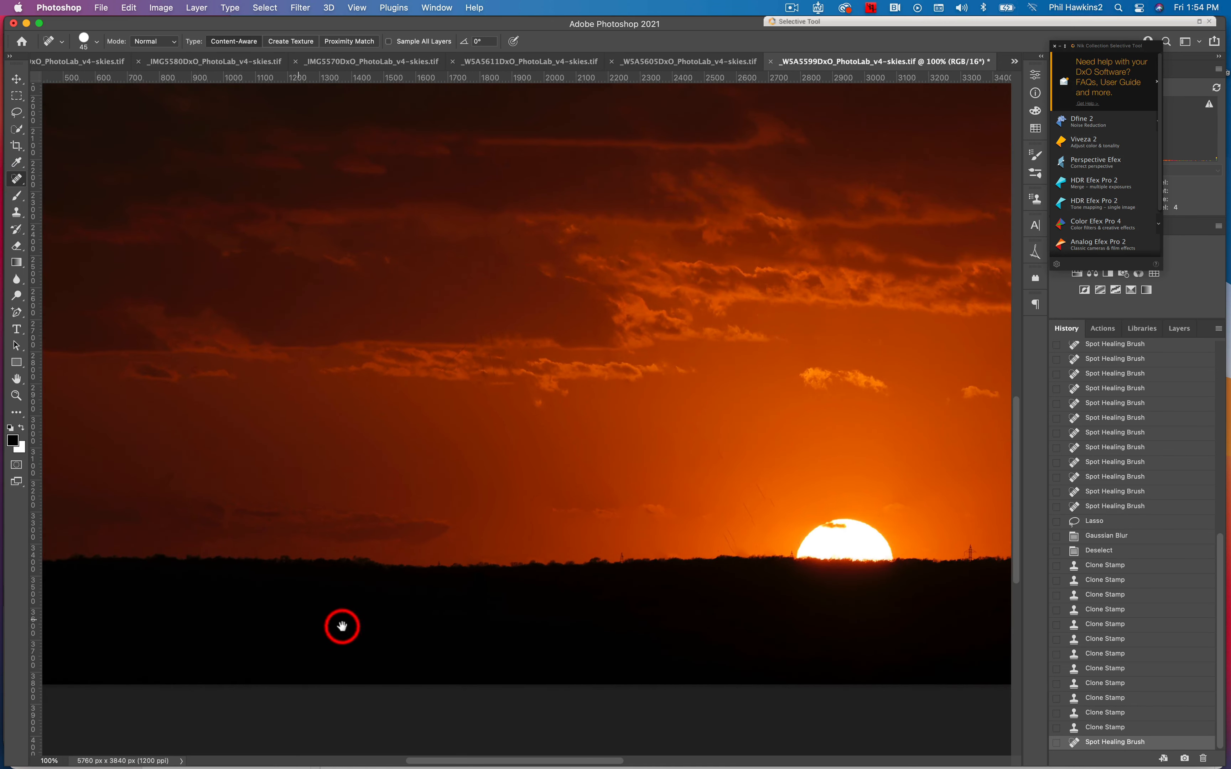
{"action": "left_click_drag", "start_coordinate": [714, 619], "coordinate": [404, 615]}
{"action": "mouse_move", "coordinate": [643, 576]}
{"action": "left_mouse_down"}
{"action": "mouse_move", "coordinate": [640, 540]}
{"action": "mouse_move", "coordinate": [640, 562]}
{"action": "left_mouse_up"}
{"action": "left_click_drag", "start_coordinate": [757, 589], "coordinate": [371, 591]}
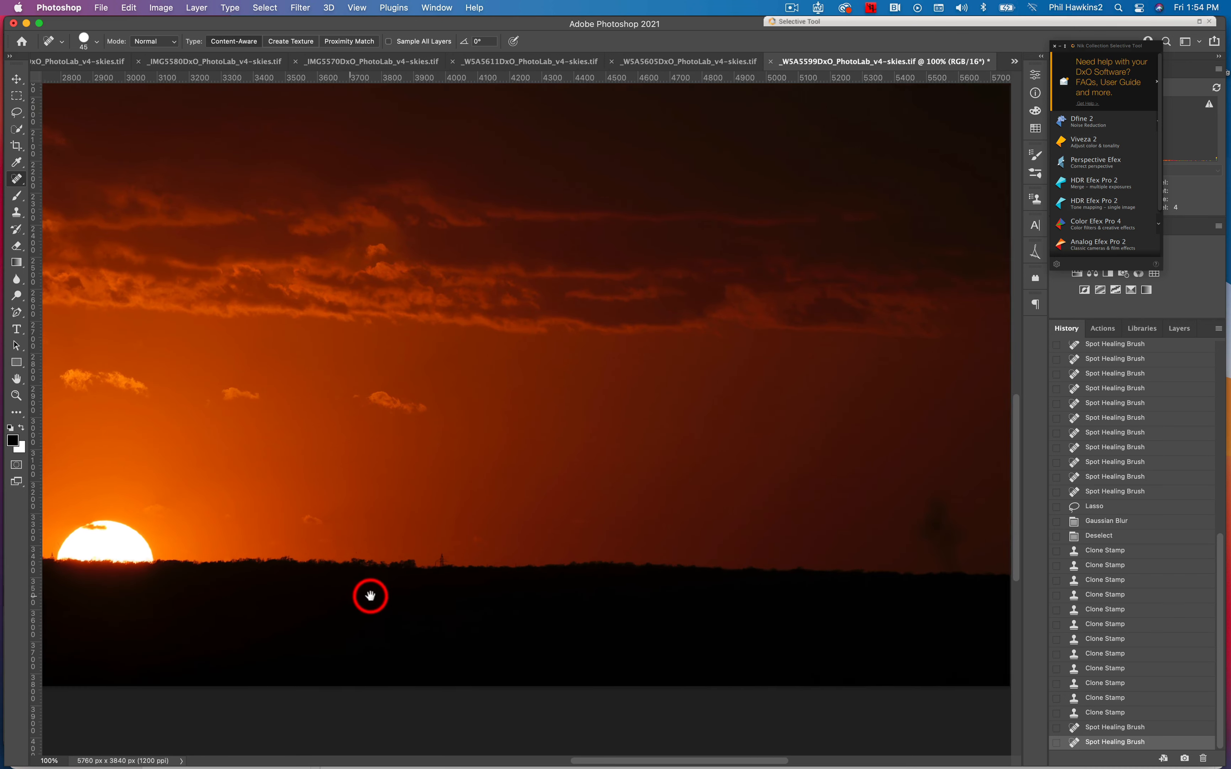
{"action": "left_click_drag", "start_coordinate": [435, 553], "coordinate": [437, 558]}
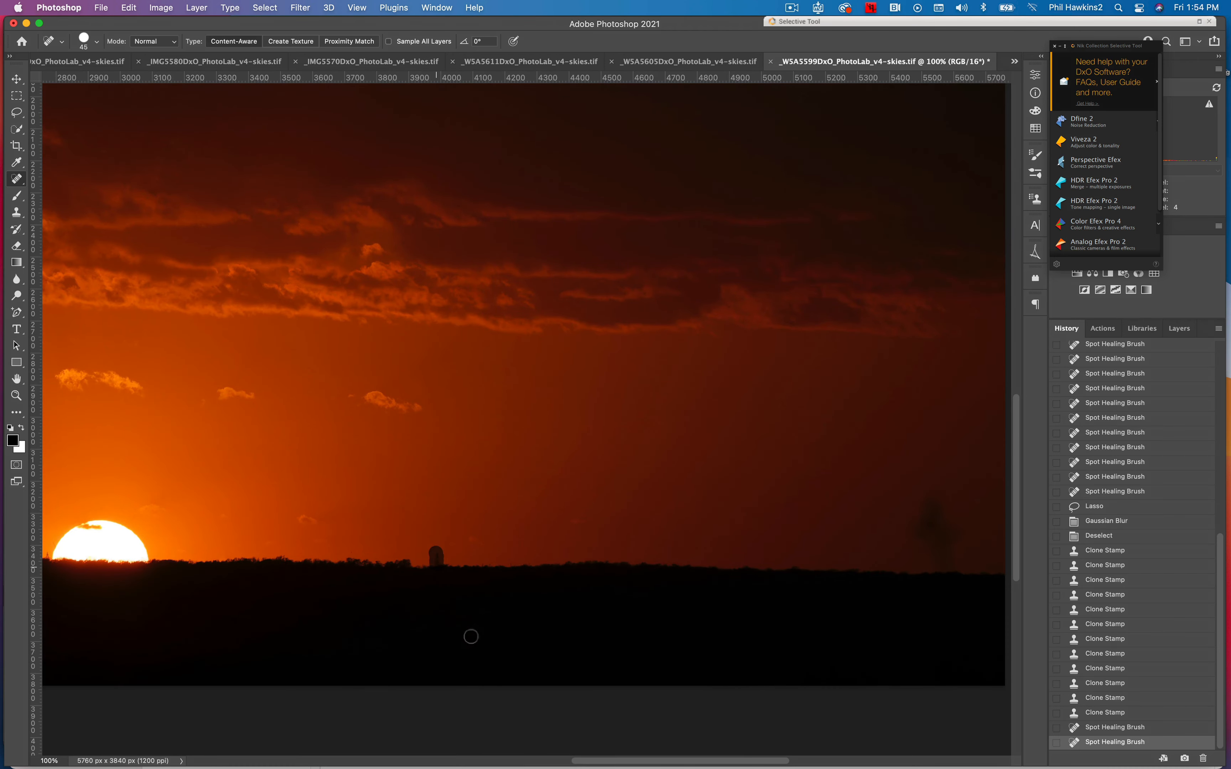
Lasso the dark smudge above the horizon near the photo's right edge, replace it with matching sky using Fill, and deselect
{"action": "left_click_drag", "start_coordinate": [764, 637], "coordinate": [370, 618]}
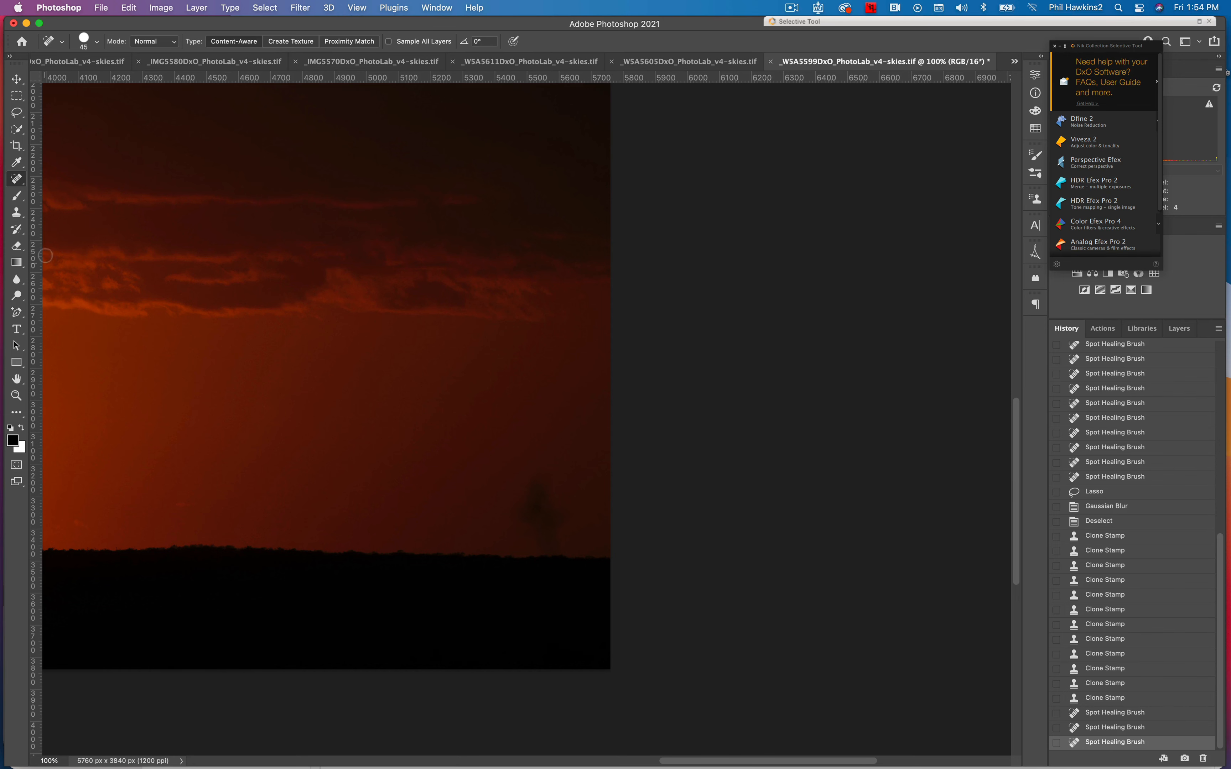
{"action": "left_click", "coordinate": [17, 112]}
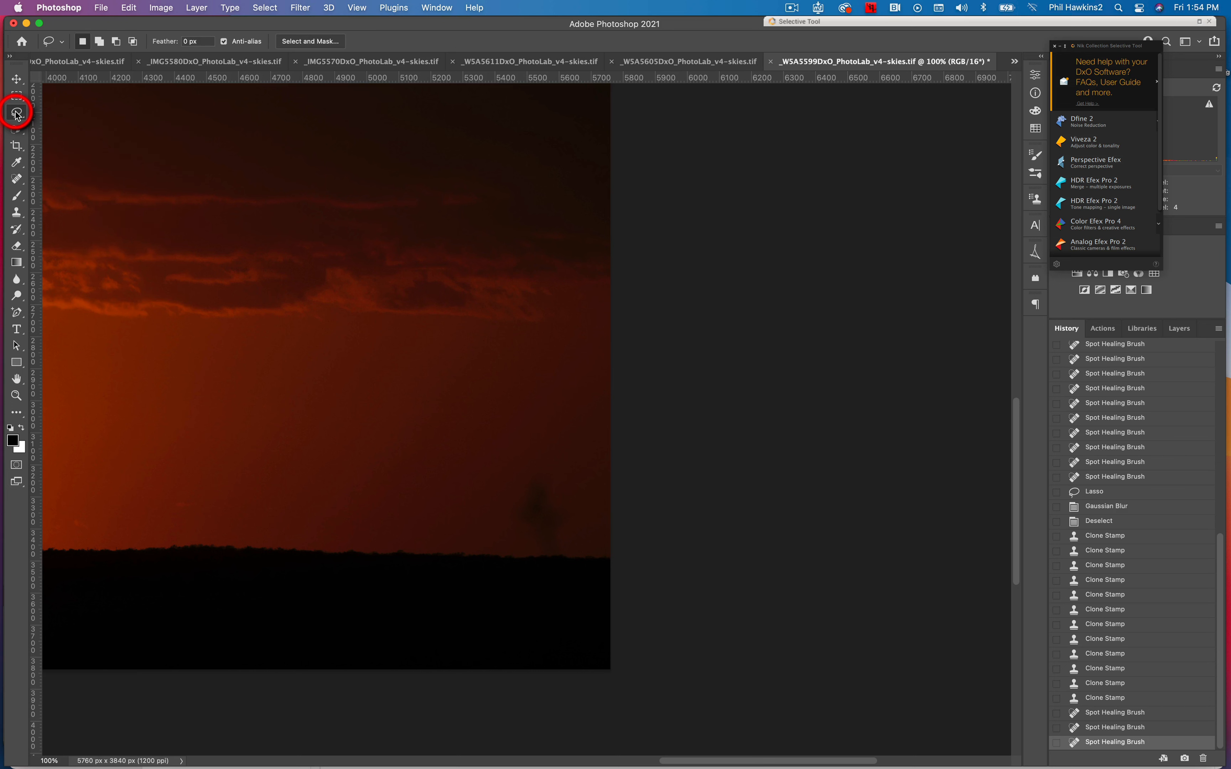
{"action": "left_click_drag", "start_coordinate": [491, 555], "coordinate": [492, 464]}
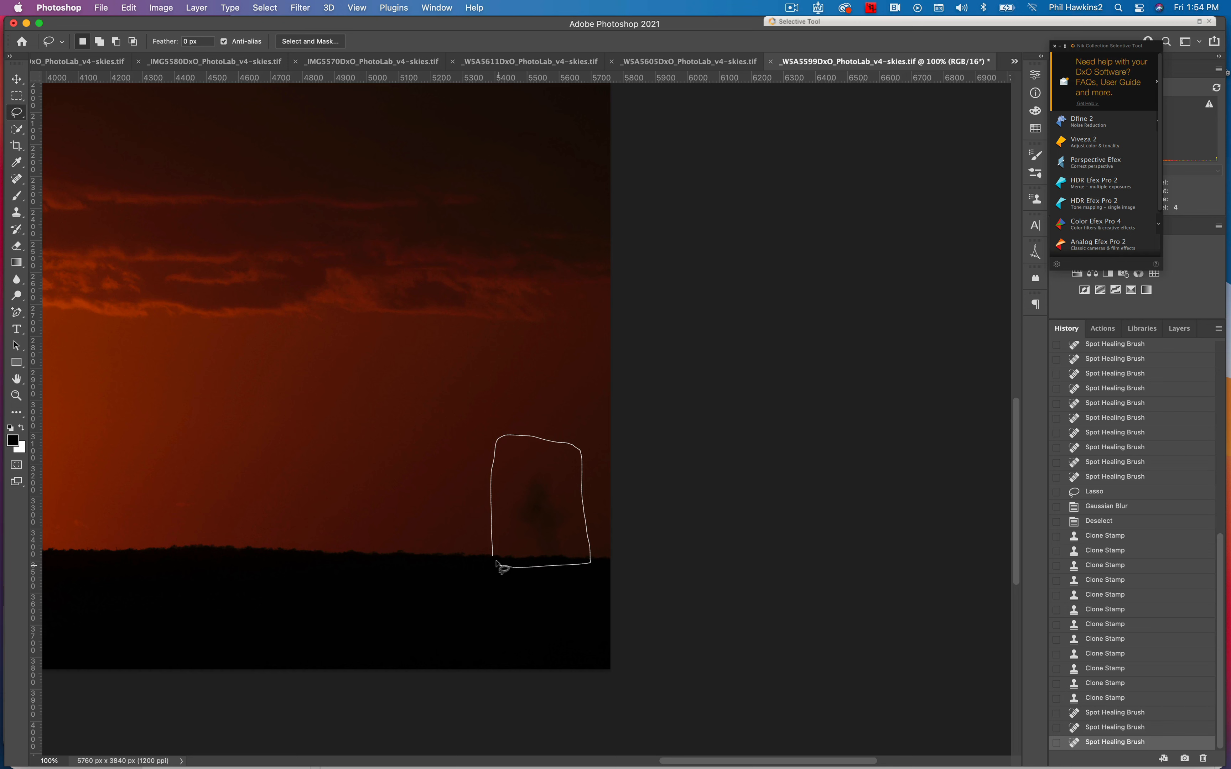
{"action": "left_click_drag", "start_coordinate": [494, 553], "coordinate": [495, 555]}
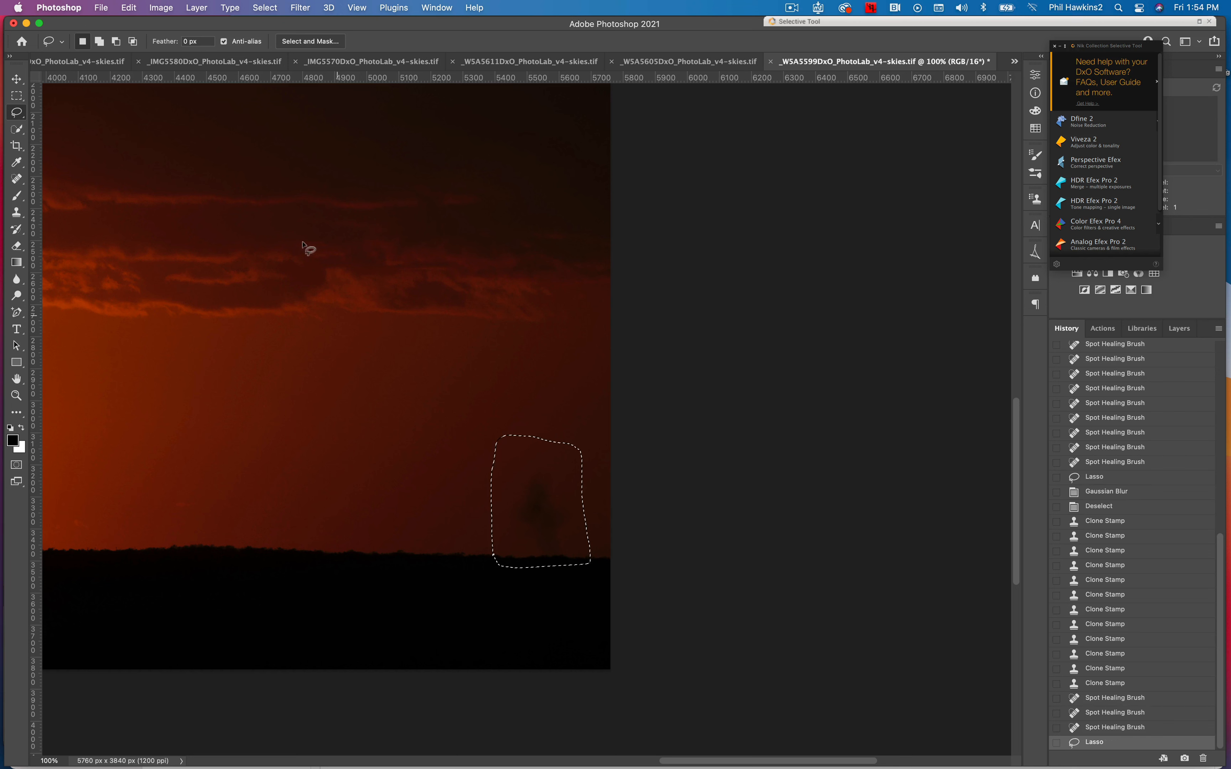
{"action": "left_click", "coordinate": [130, 7]}
{"action": "left_click", "coordinate": [153, 203]}
{"action": "left_click", "coordinate": [702, 333]}
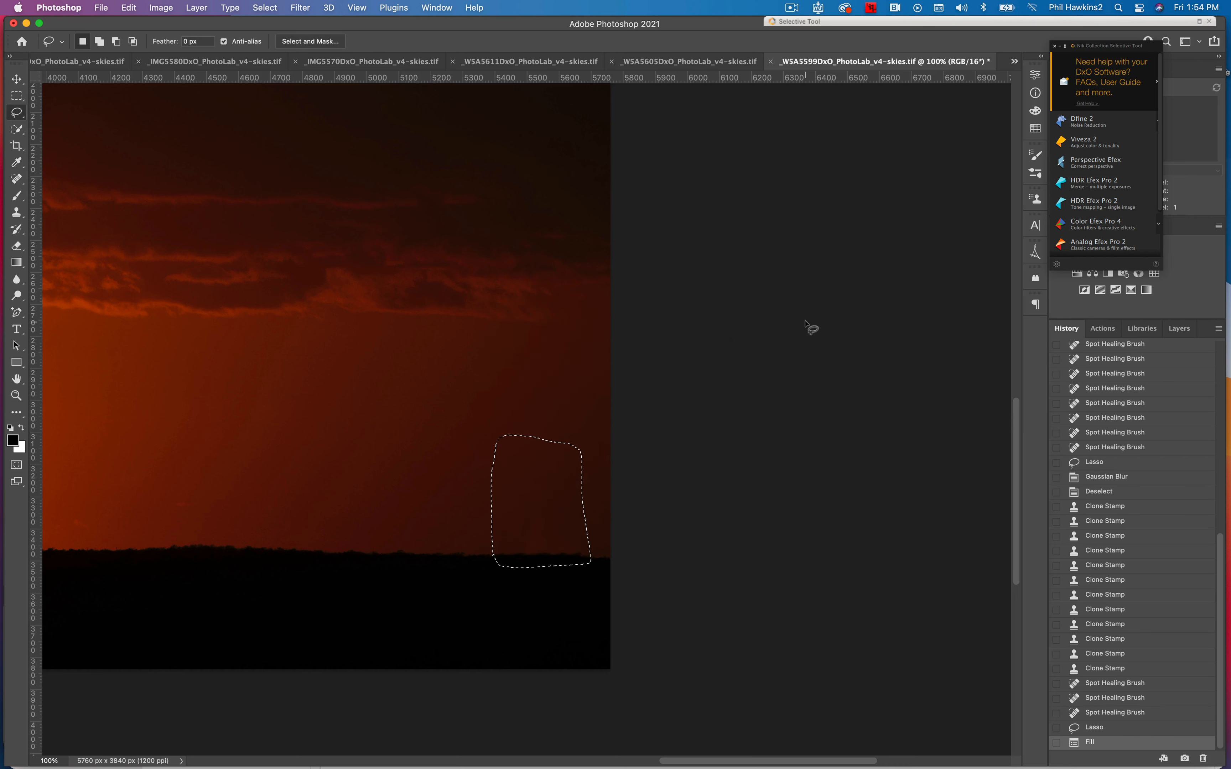
{"action": "key", "text": "super+d"}
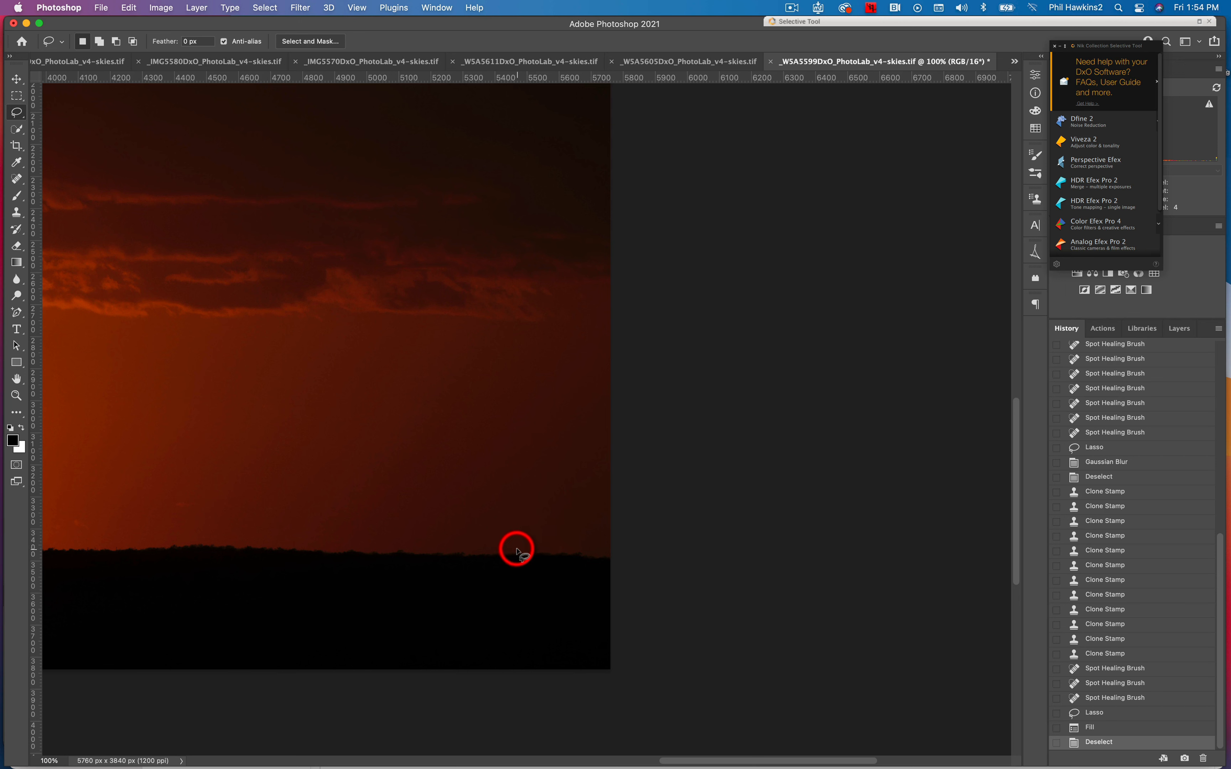
Apply a 24.7-pixel Gaussian Blur to a small lassoed patch of the filled sky, and clone away the dark streak at its base
{"action": "mouse_move", "coordinate": [524, 550]}
{"action": "left_mouse_down"}
{"action": "mouse_move", "coordinate": [554, 546]}
{"action": "mouse_move", "coordinate": [558, 533]}
{"action": "mouse_move", "coordinate": [557, 505]}
{"action": "mouse_move", "coordinate": [539, 488]}
{"action": "mouse_move", "coordinate": [521, 500]}
{"action": "mouse_move", "coordinate": [524, 551]}
{"action": "left_mouse_up"}
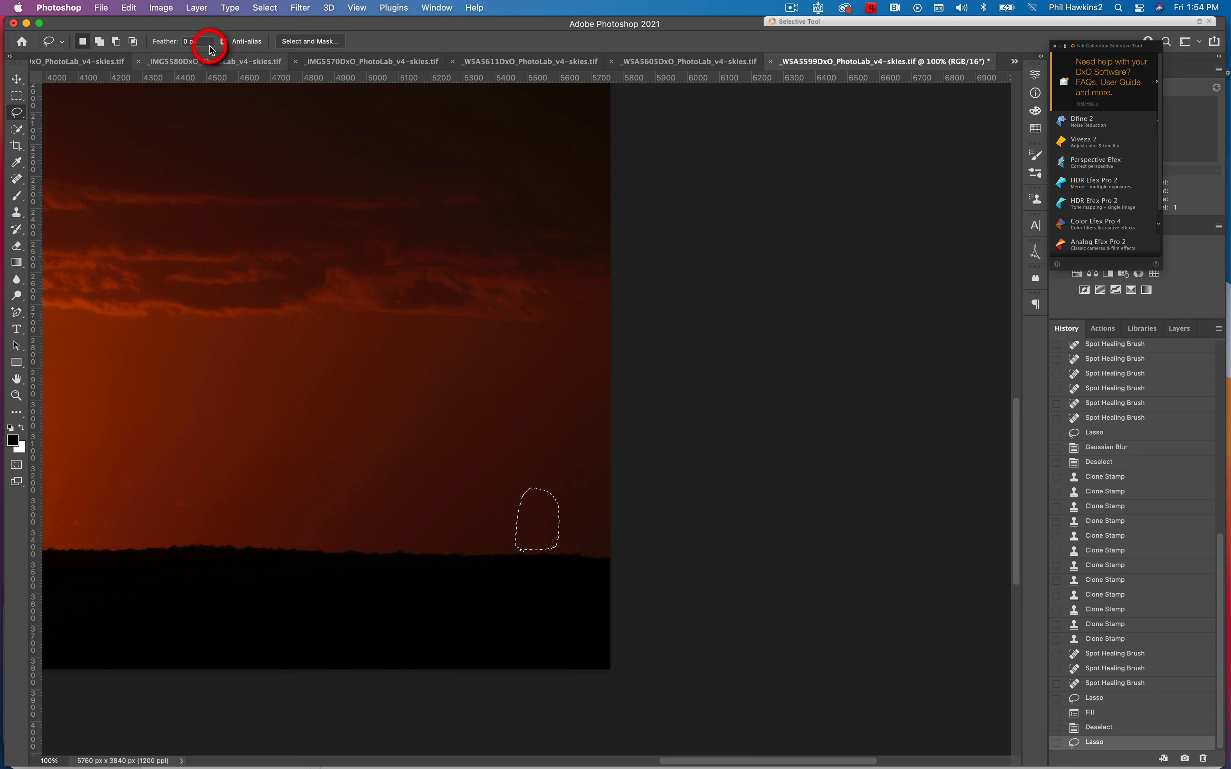
{"action": "left_click", "coordinate": [264, 7]}
{"action": "mouse_move", "coordinate": [300, 8]}
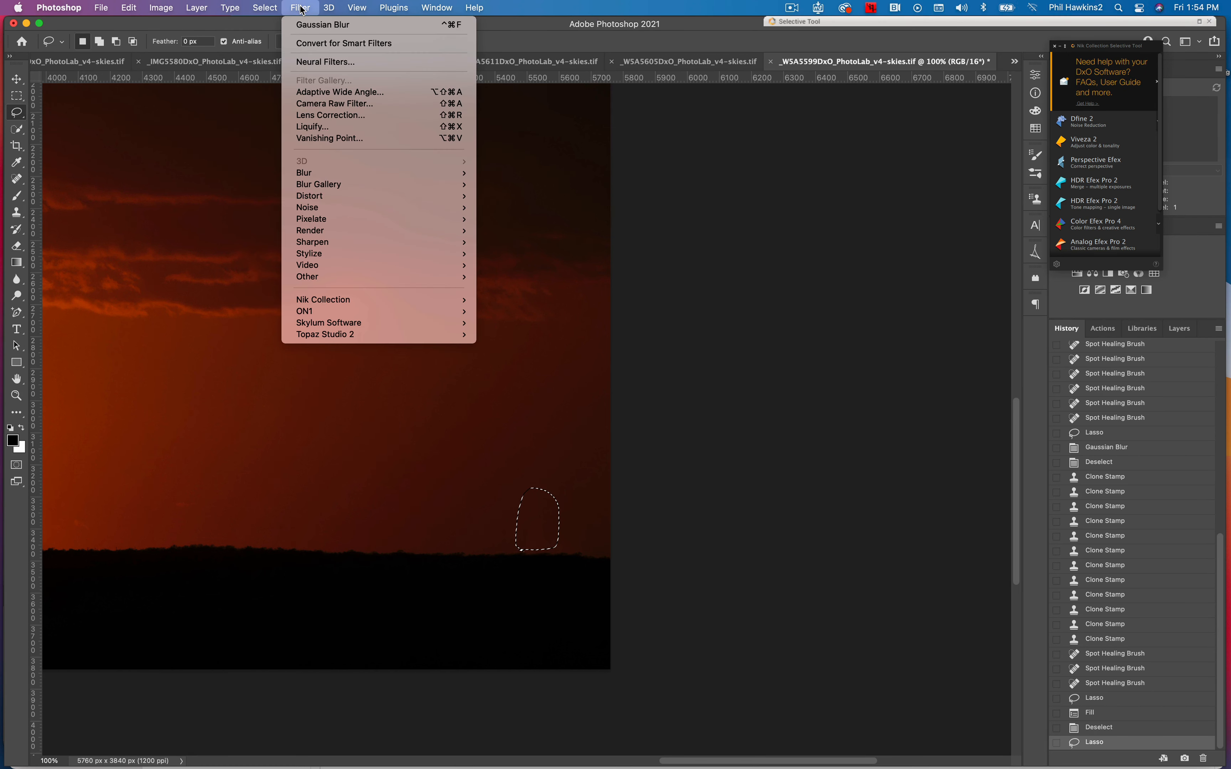
{"action": "mouse_move", "coordinate": [324, 175]}
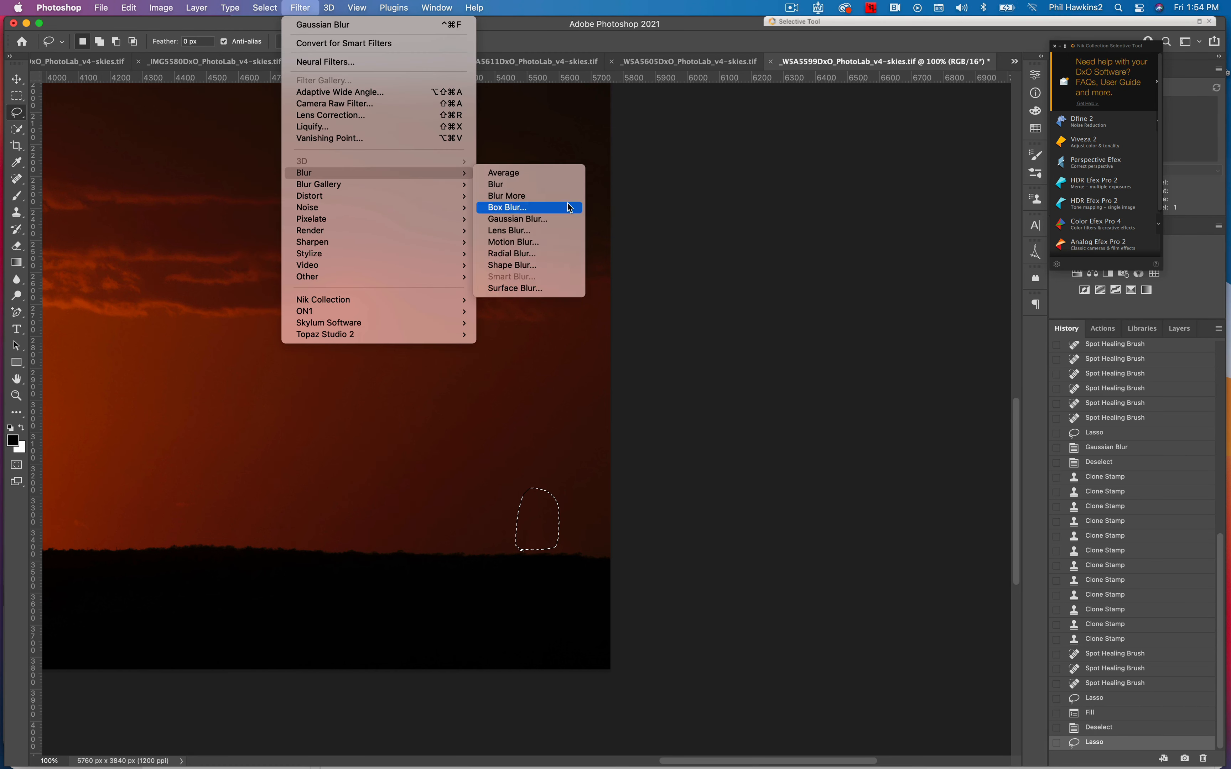
{"action": "left_click", "coordinate": [576, 218]}
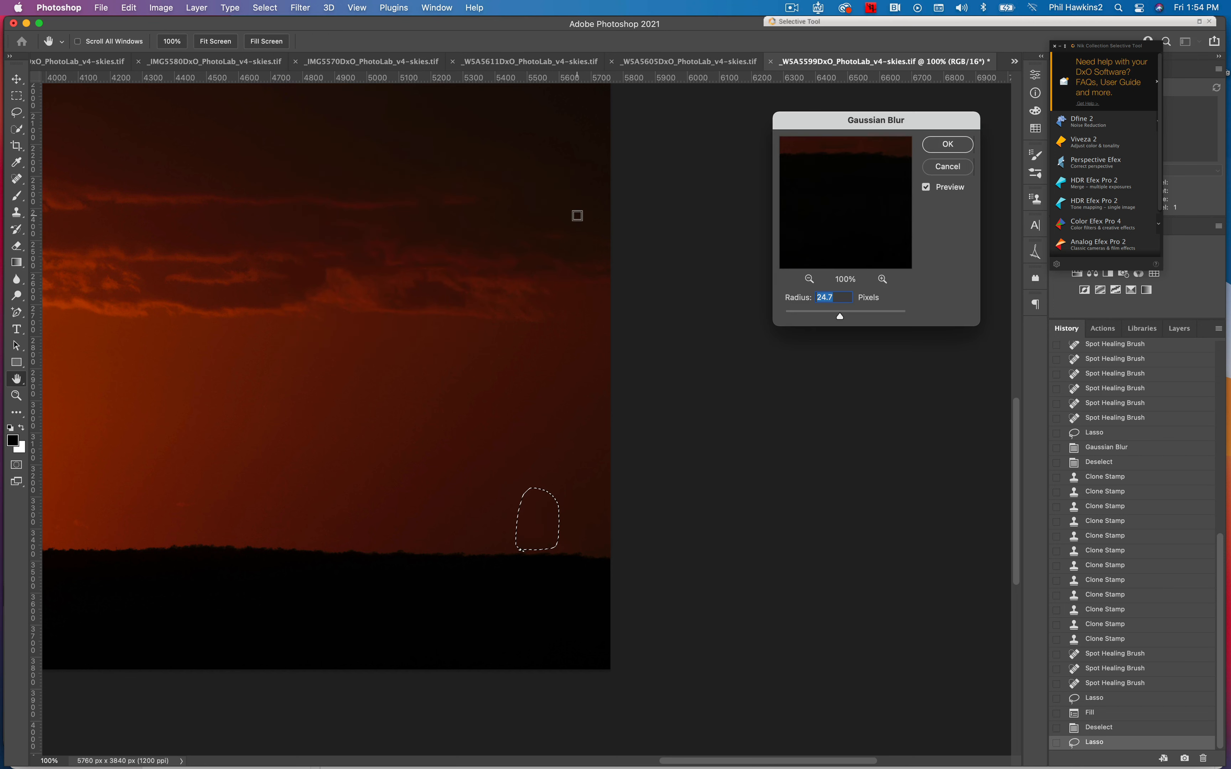
{"action": "left_click", "coordinate": [955, 146]}
{"action": "key", "text": "super+d"}
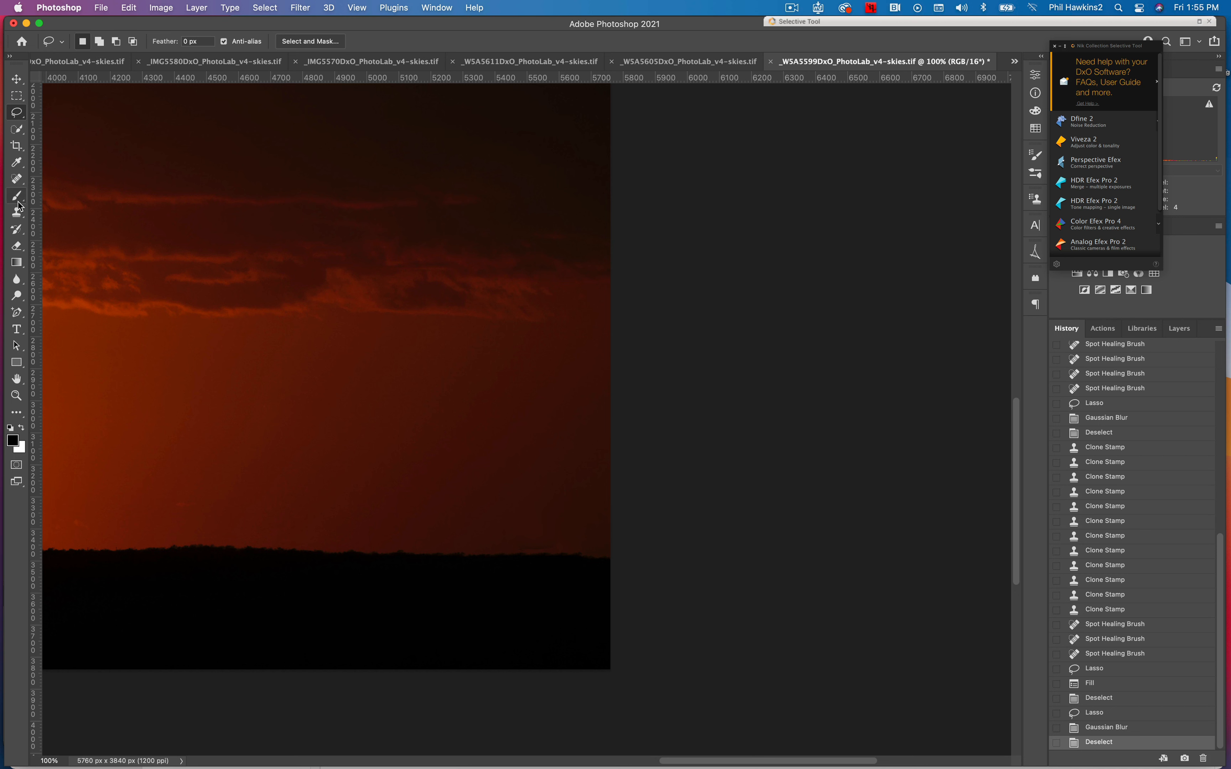
{"action": "left_click", "coordinate": [18, 212]}
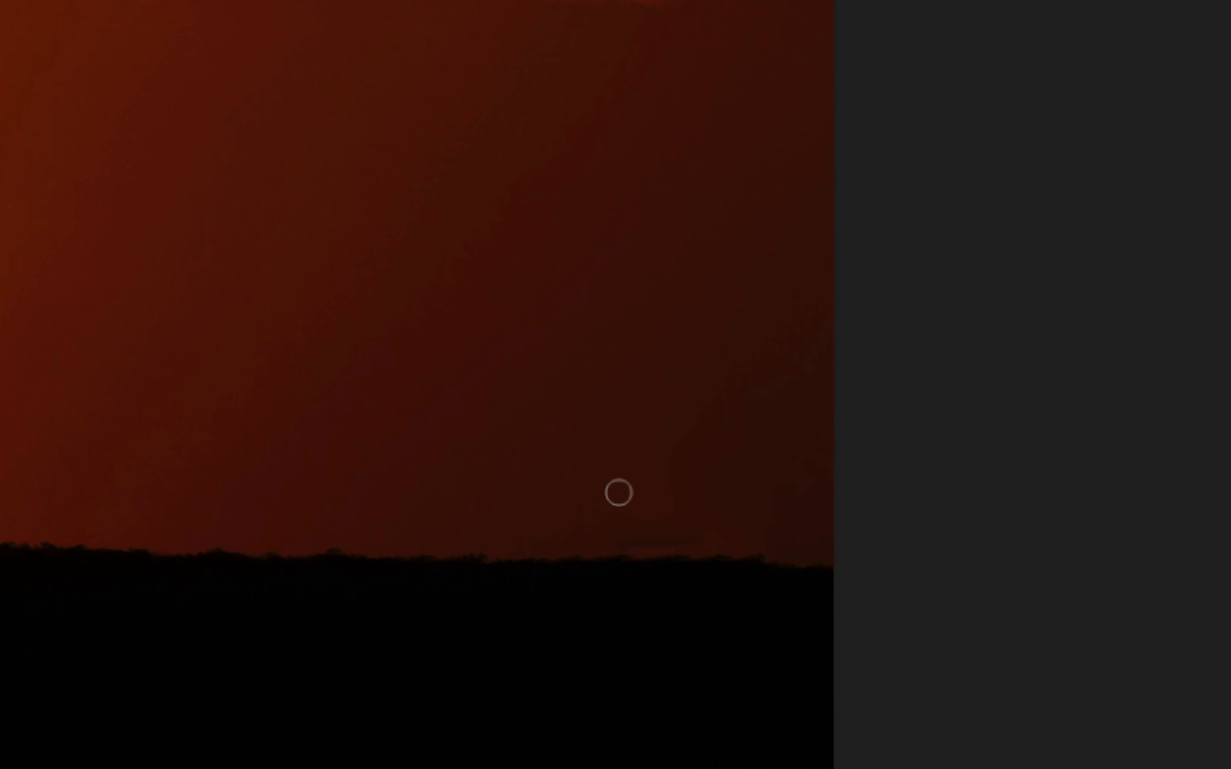
{"action": "left_click_drag", "start_coordinate": [618, 531], "coordinate": [717, 527]}
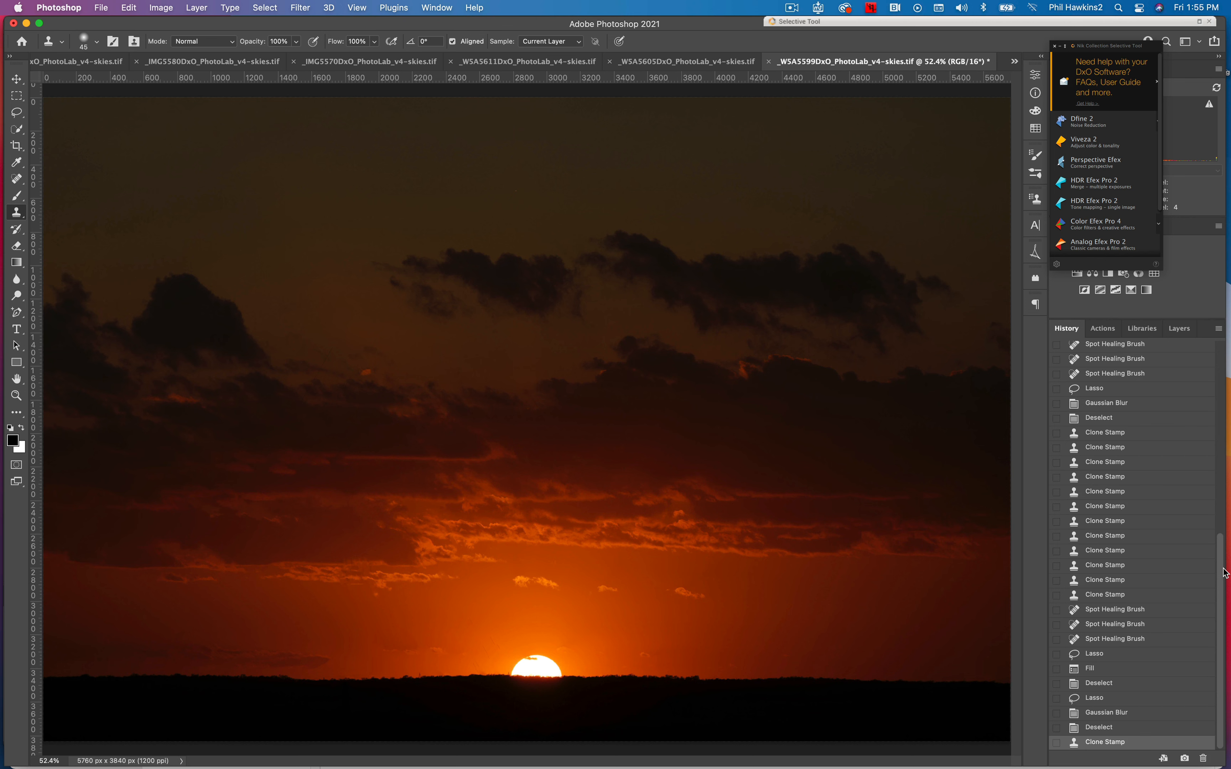
Compare the original photo with the retouched version by switching to the opening history state and back to the latest one
{"action": "left_click_drag", "start_coordinate": [1223, 572], "coordinate": [1214, 310]}
{"action": "left_click", "coordinate": [1178, 351]}
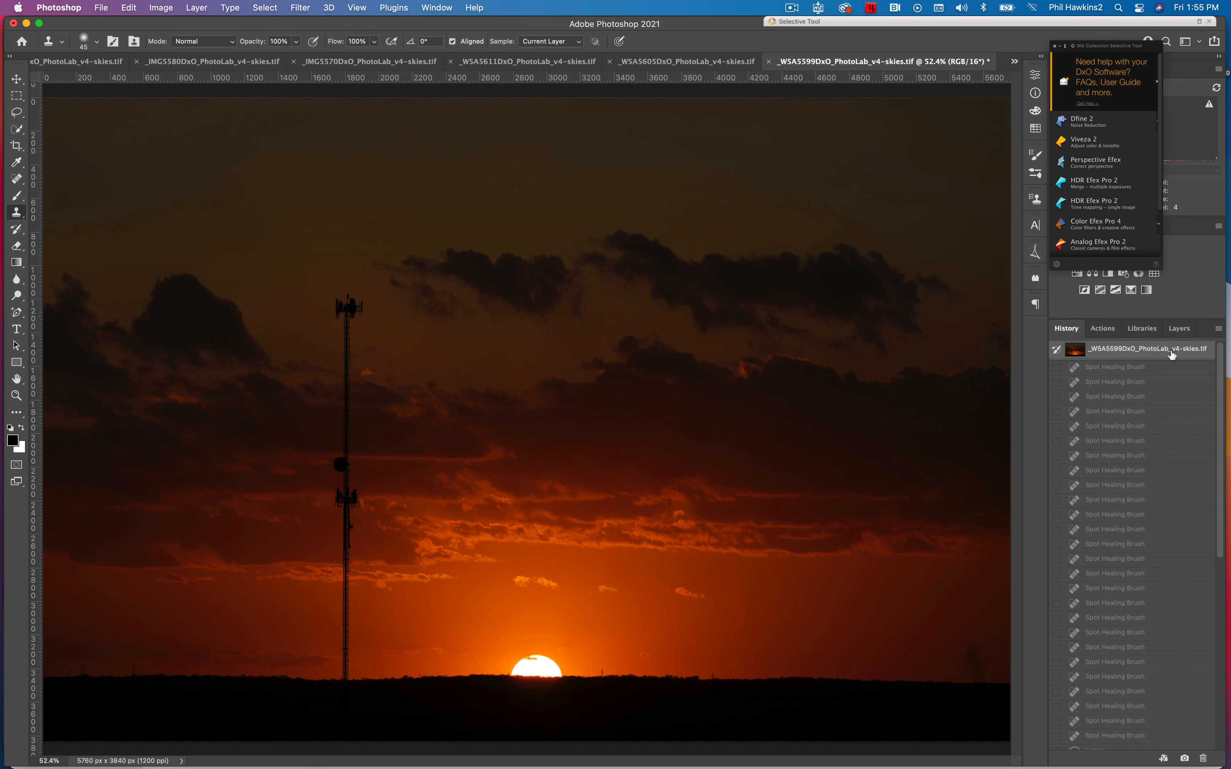
{"action": "scroll", "coordinate": [1145, 549], "scroll_direction": "down", "scroll_amount": 10}
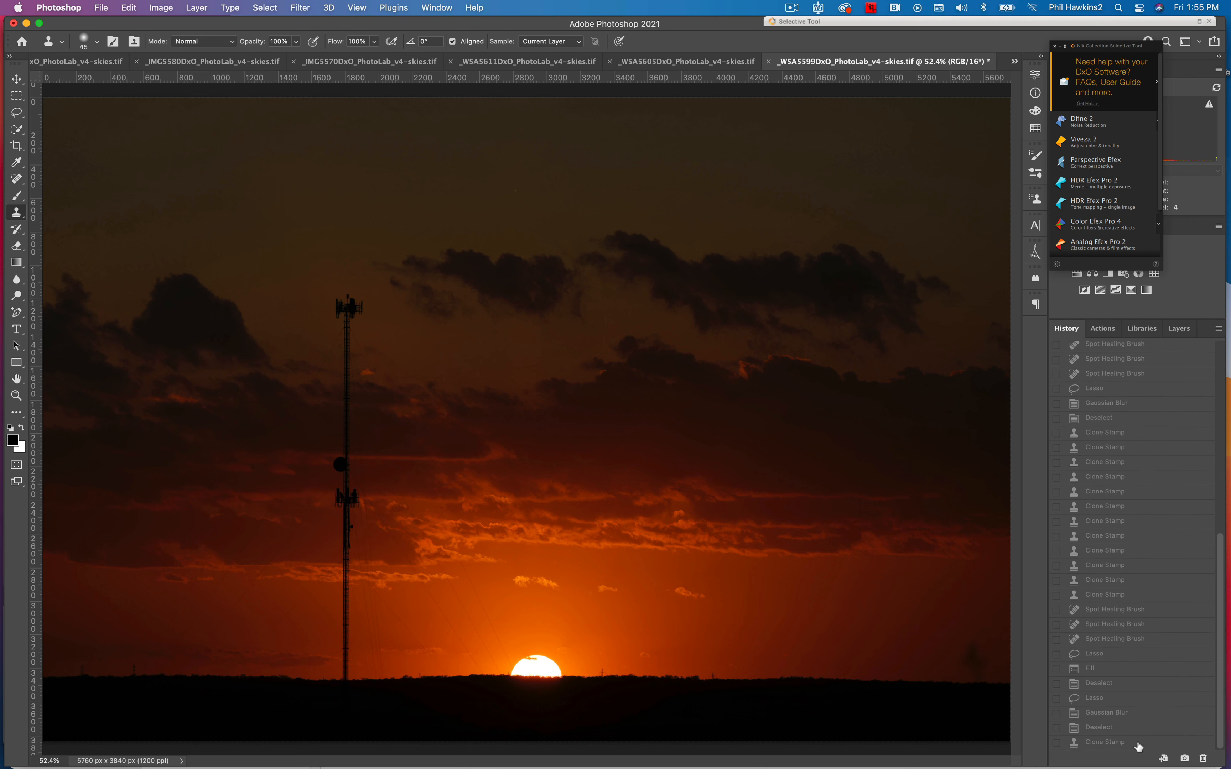
{"action": "left_click", "coordinate": [1105, 742]}
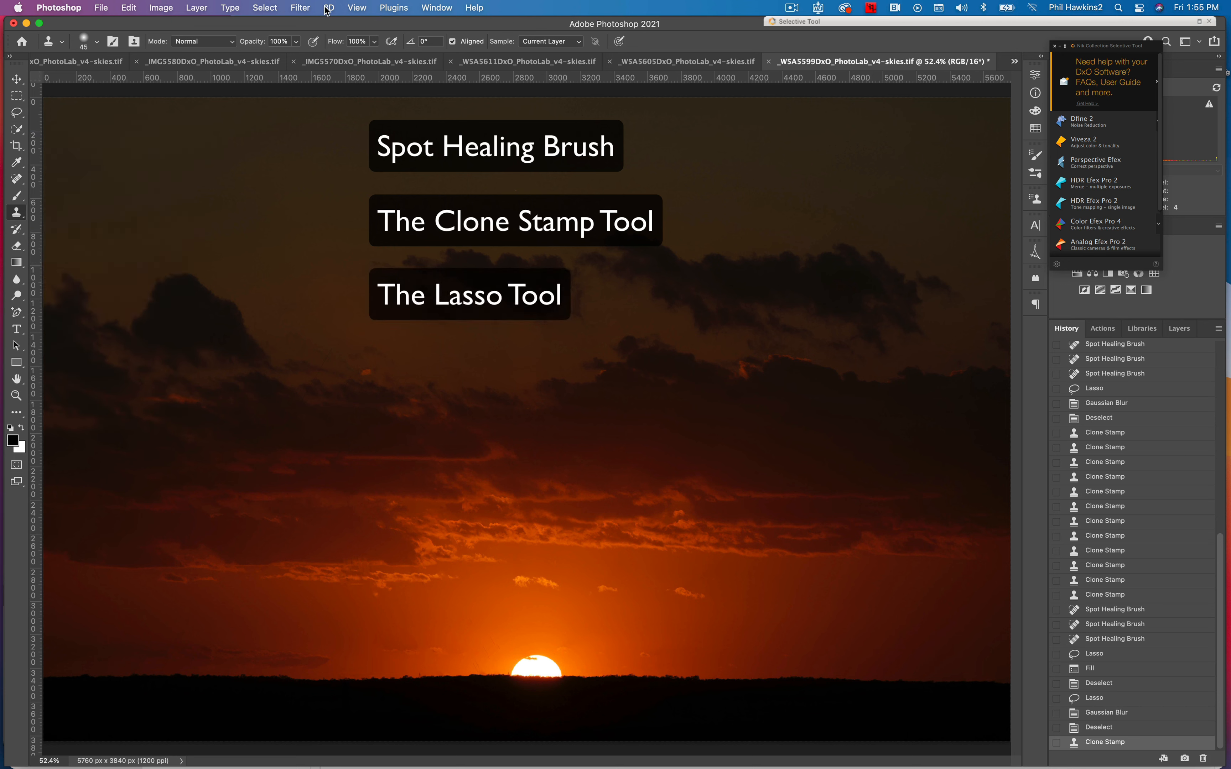
{"action": "left_click", "coordinate": [301, 8]}
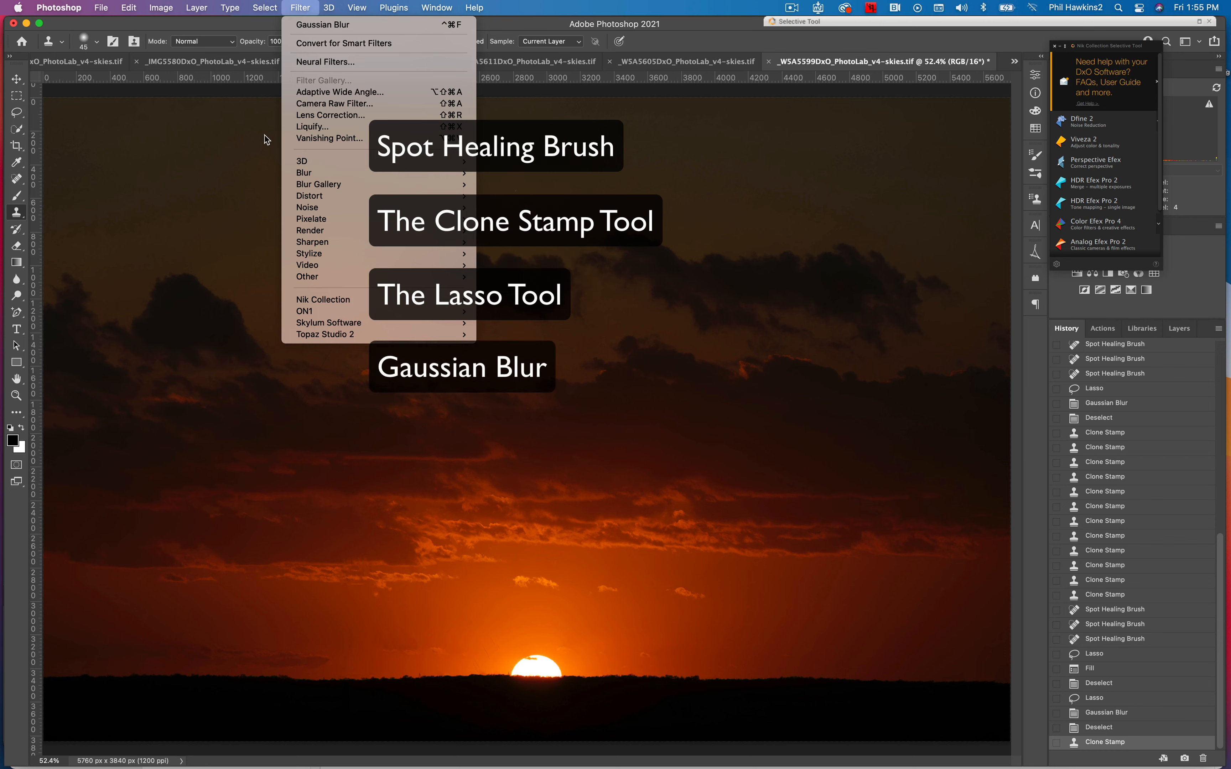
{"action": "left_click", "coordinate": [499, 23]}
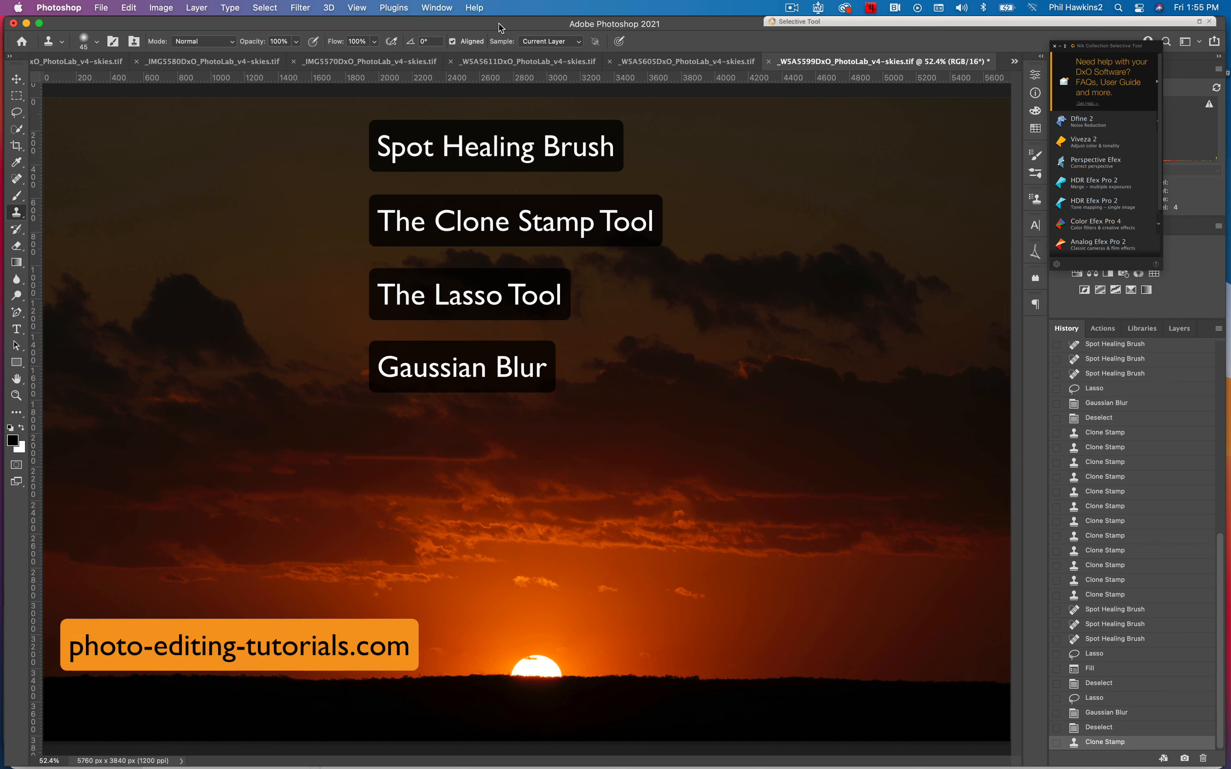